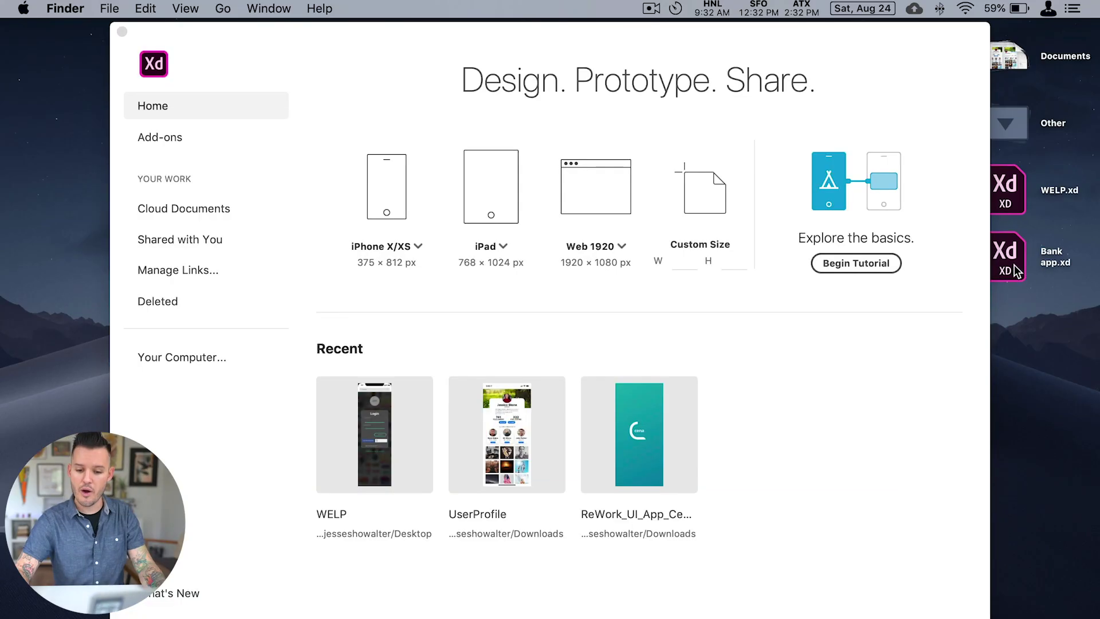
Step: Open the Bank app document and hide the layout grids on all its artboards with Shift+Cmd+'
{"action": "double_click", "coordinate": [1014, 269]}
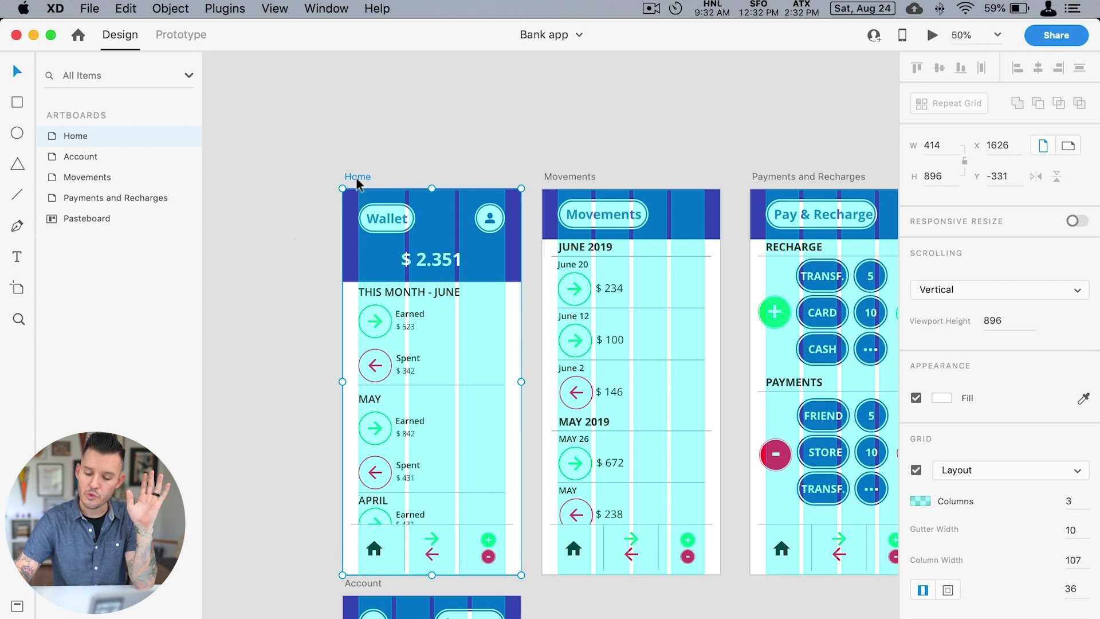
{"action": "left_click", "coordinate": [916, 469]}
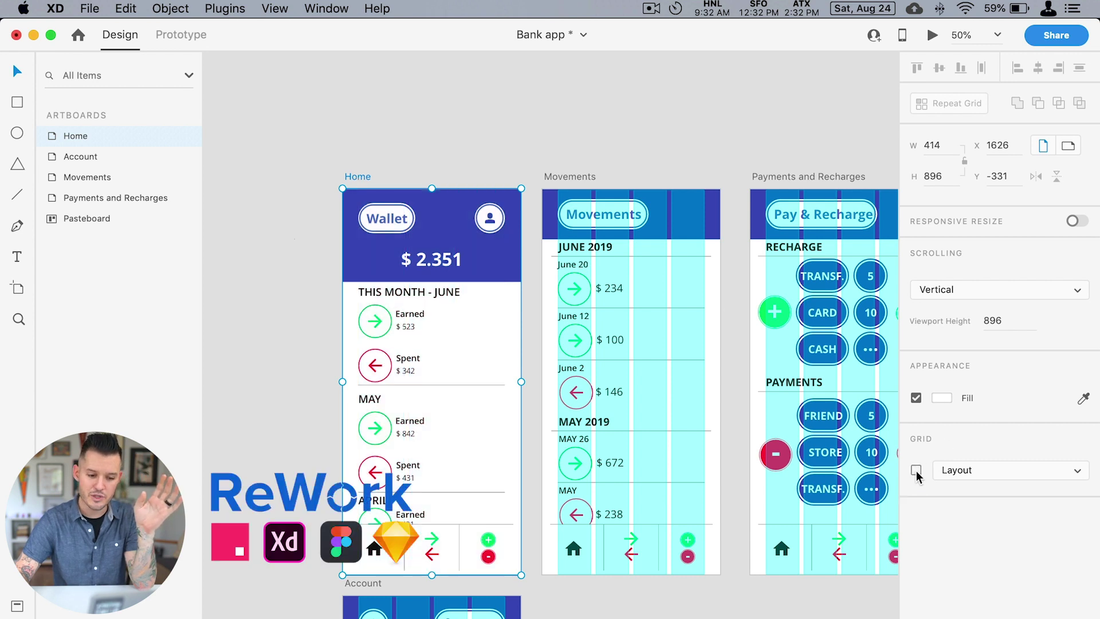
{"action": "left_click", "coordinate": [916, 470]}
{"action": "left_click", "coordinate": [115, 198], "text": "shift"}
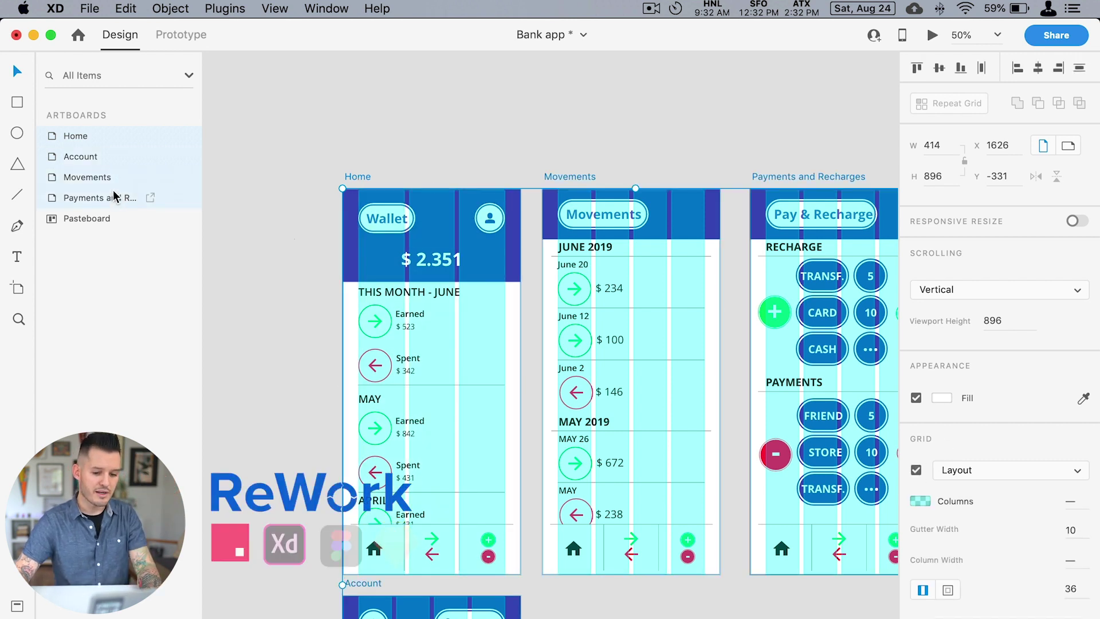
{"action": "key", "text": "super+shift+apostrophe"}
{"action": "left_click", "coordinate": [613, 142]}
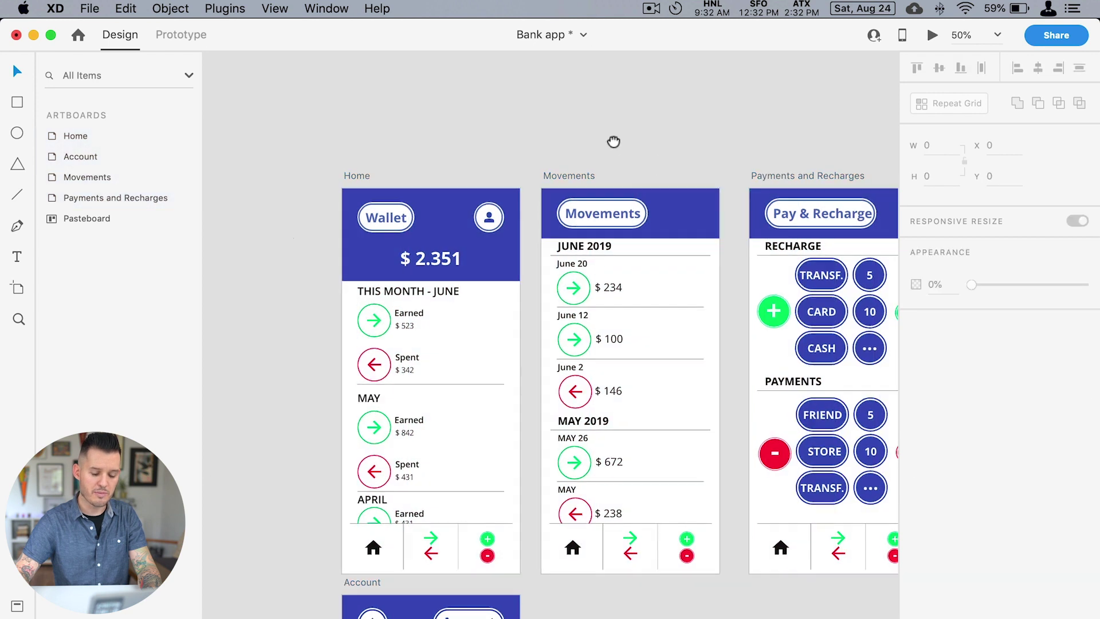
{"action": "left_click_drag", "start_coordinate": [614, 141], "coordinate": [542, 104]}
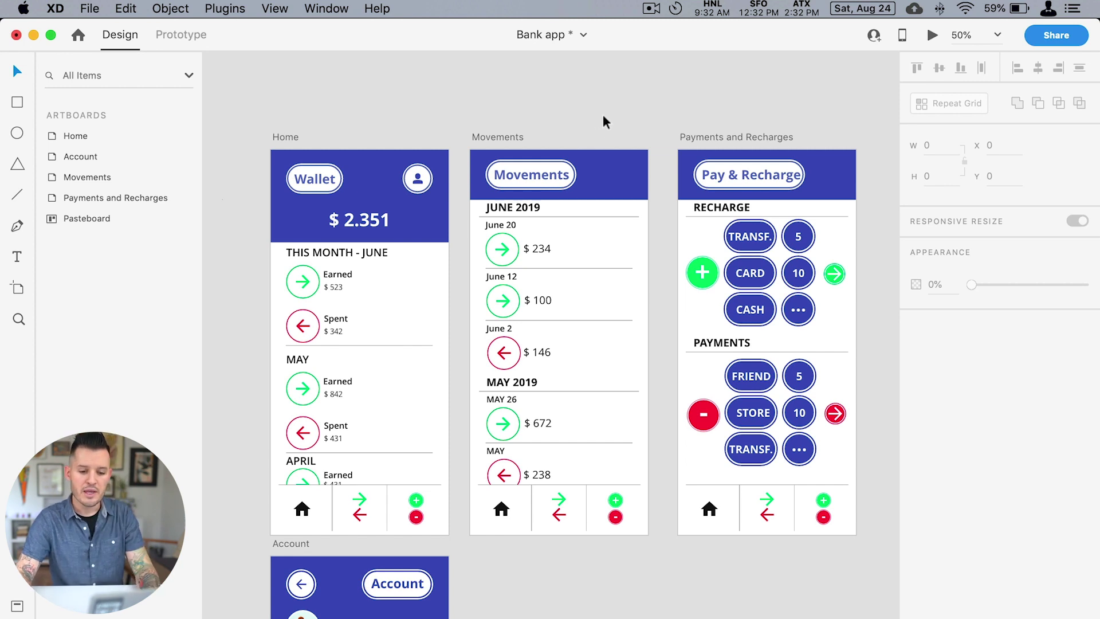
{"action": "scroll", "coordinate": [597, 110], "scroll_direction": "left", "scroll_amount": 2}
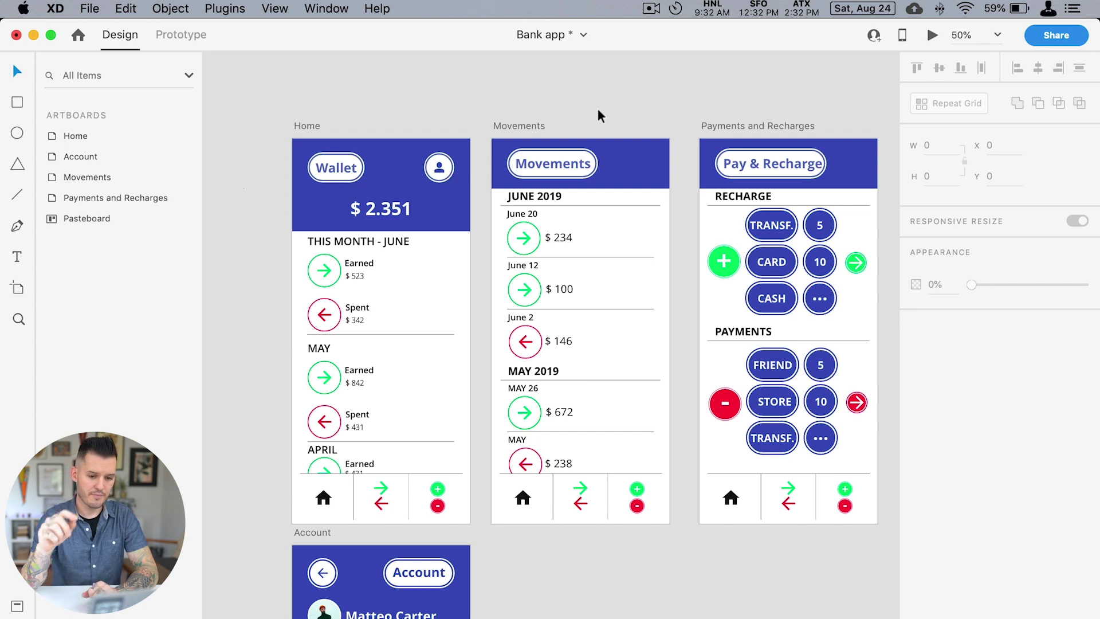
{"action": "left_click_drag", "start_coordinate": [629, 551], "coordinate": [613, 187]}
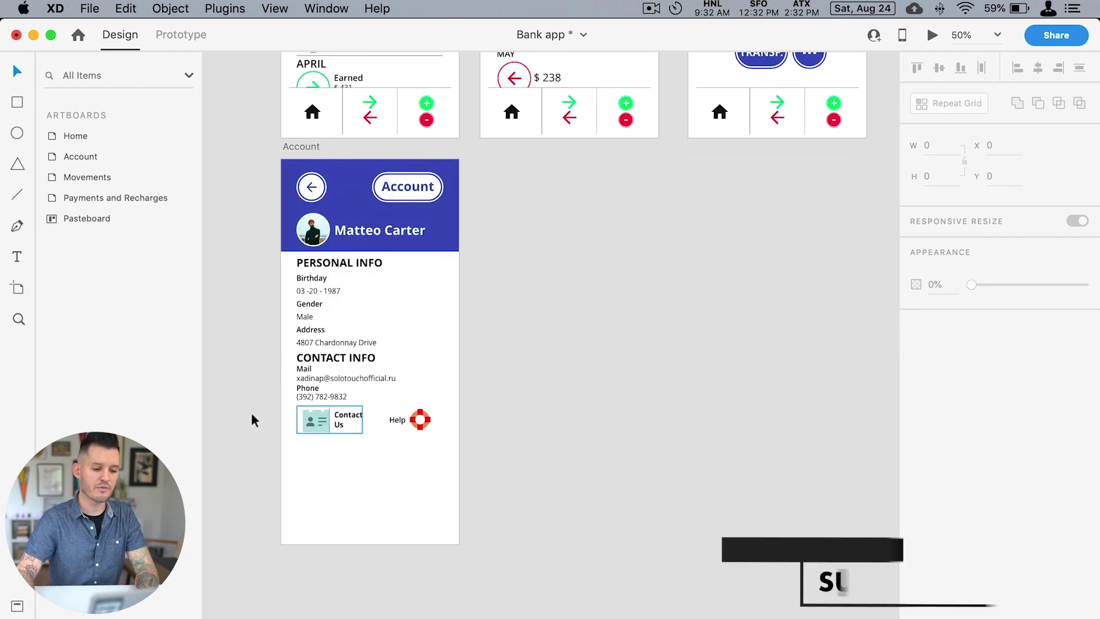
{"action": "scroll", "coordinate": [528, 386], "scroll_direction": "up", "scroll_amount": 10}
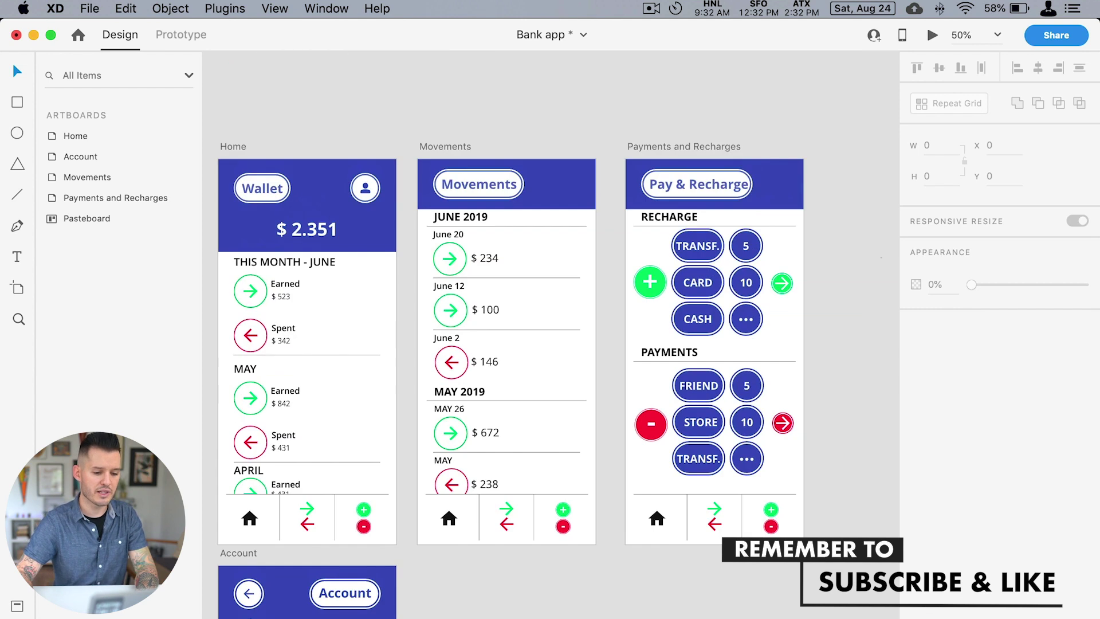
{"action": "scroll", "coordinate": [342, 283], "scroll_direction": "left", "scroll_amount": 1}
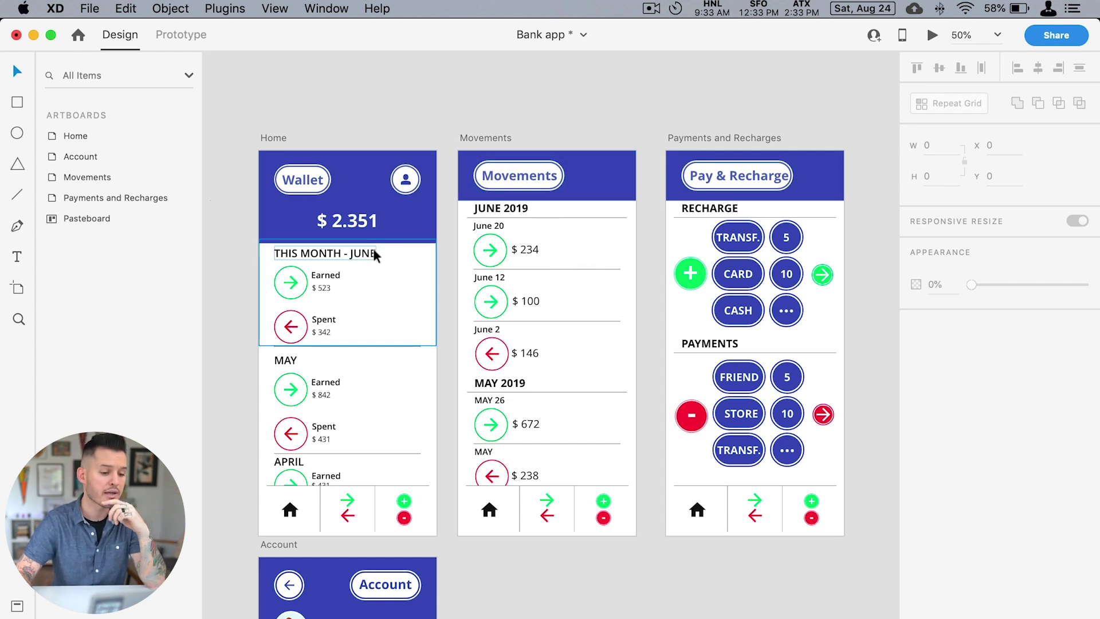
{"action": "key", "text": "z"}
{"action": "left_click_drag", "start_coordinate": [373, 249], "coordinate": [730, 614]}
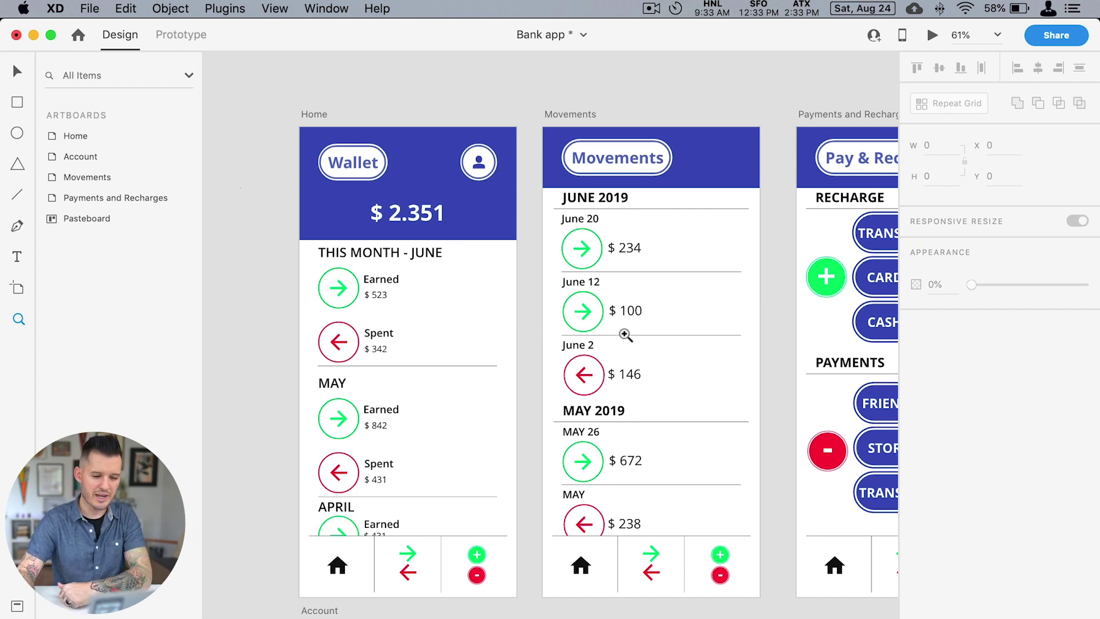
{"action": "key", "text": "v"}
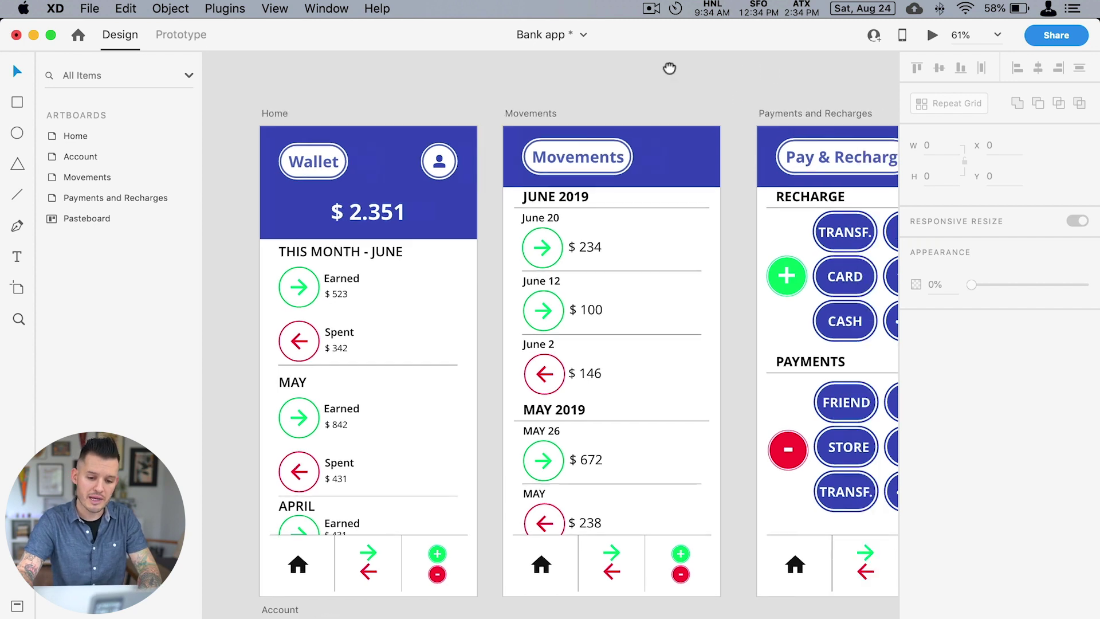
{"action": "left_click", "coordinate": [658, 225]}
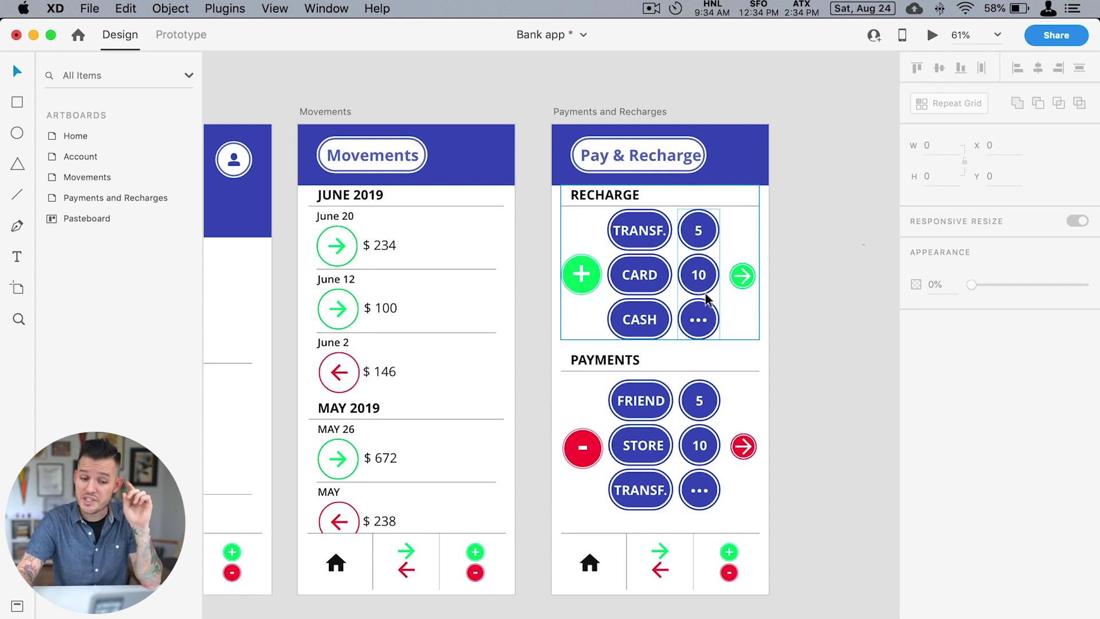
{"action": "left_click", "coordinate": [715, 344]}
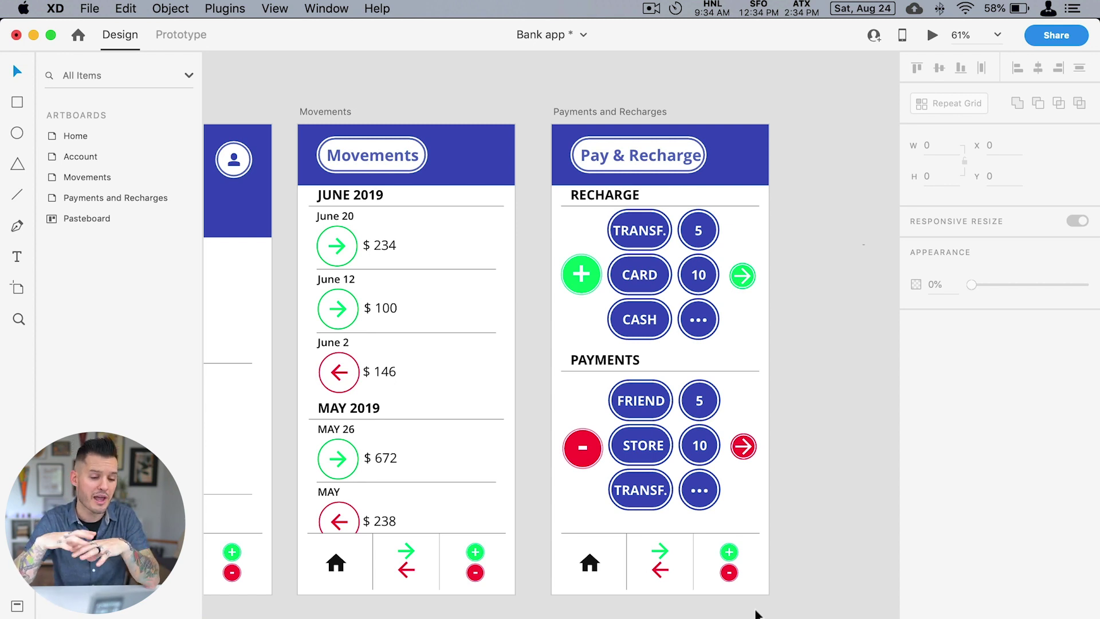
{"action": "scroll", "coordinate": [550, 344], "scroll_direction": "left", "scroll_amount": 5}
{"action": "scroll", "coordinate": [550, 343], "scroll_direction": "right", "scroll_amount": 5}
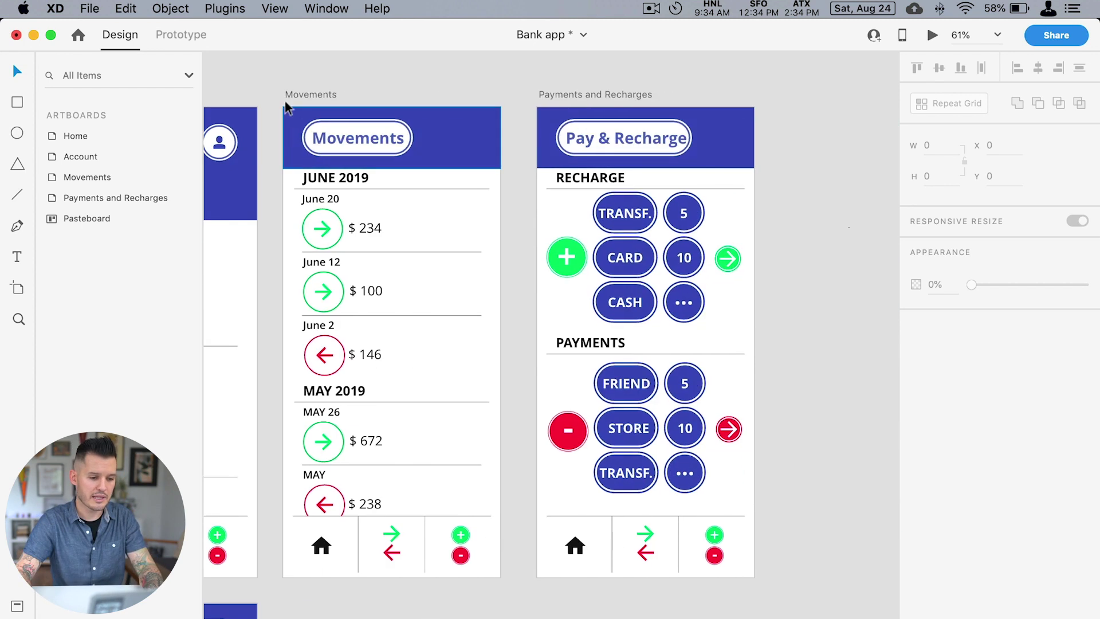
Step: Duplicate the Movements artboard to the right, then delete the copy
{"action": "left_click", "coordinate": [302, 95]}
{"action": "left_click_drag", "start_coordinate": [309, 94], "coordinate": [771, 96]}
{"action": "key", "text": "super+minus"}
{"action": "key", "text": "Delete"}
Step: Add a new iPhone X/XS artboard with the Artboard tool
{"action": "key", "text": "a"}
{"action": "left_click", "coordinate": [937, 128]}
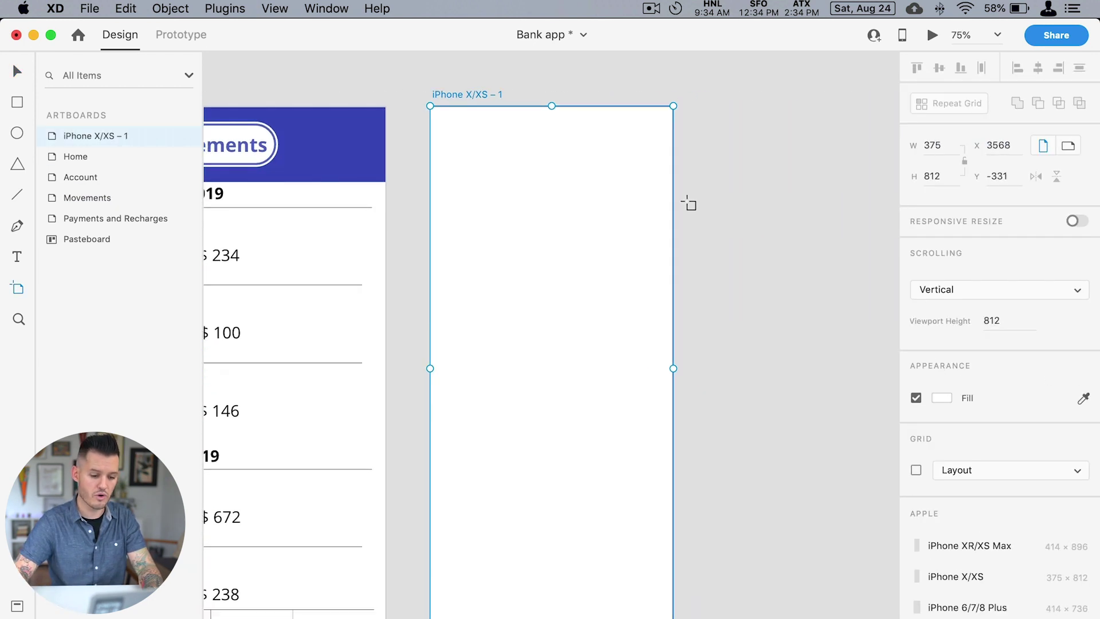
{"action": "key", "text": "super+minus"}
{"action": "key", "text": "Escape"}
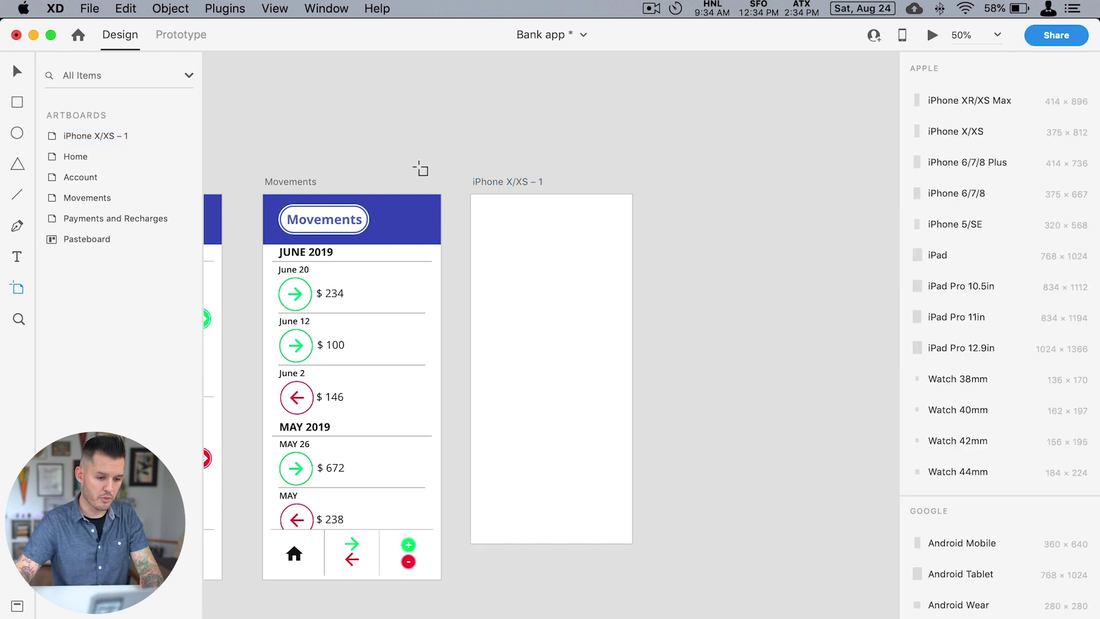
{"action": "key", "text": "v"}
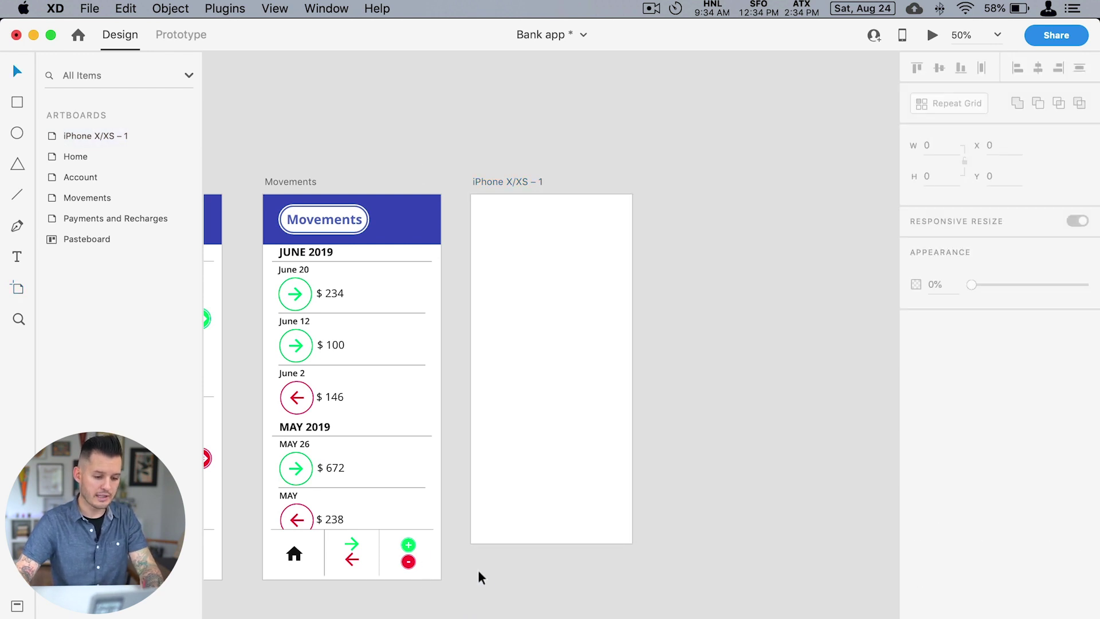
Step: Draw a 69 px tall bar along the new artboard's bottom edge
{"action": "key", "text": "r"}
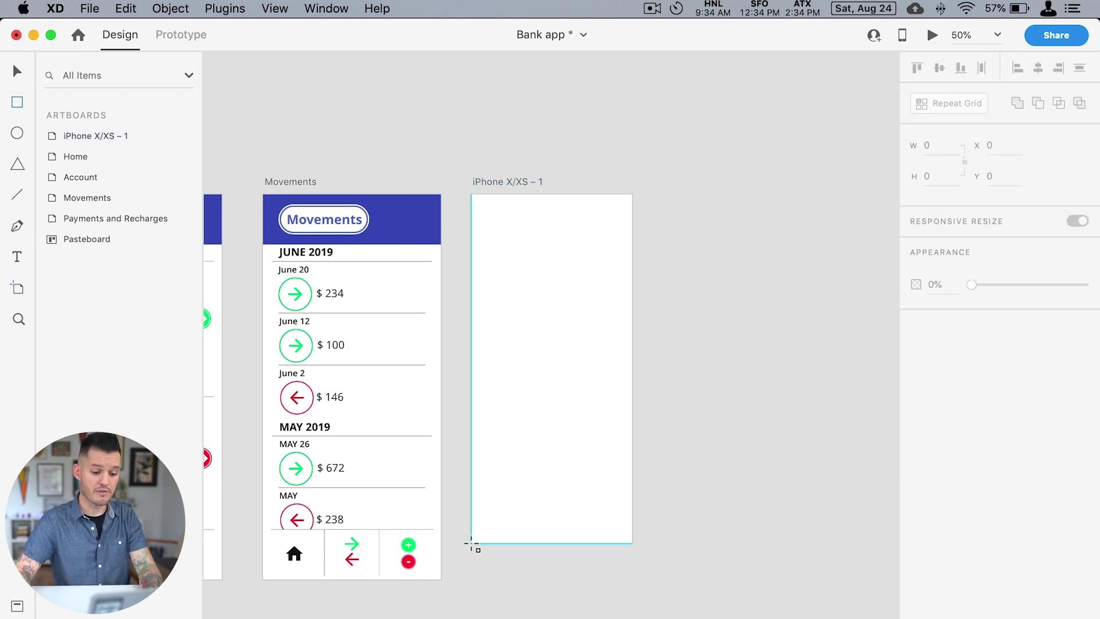
{"action": "left_click_drag", "start_coordinate": [472, 544], "coordinate": [635, 516]}
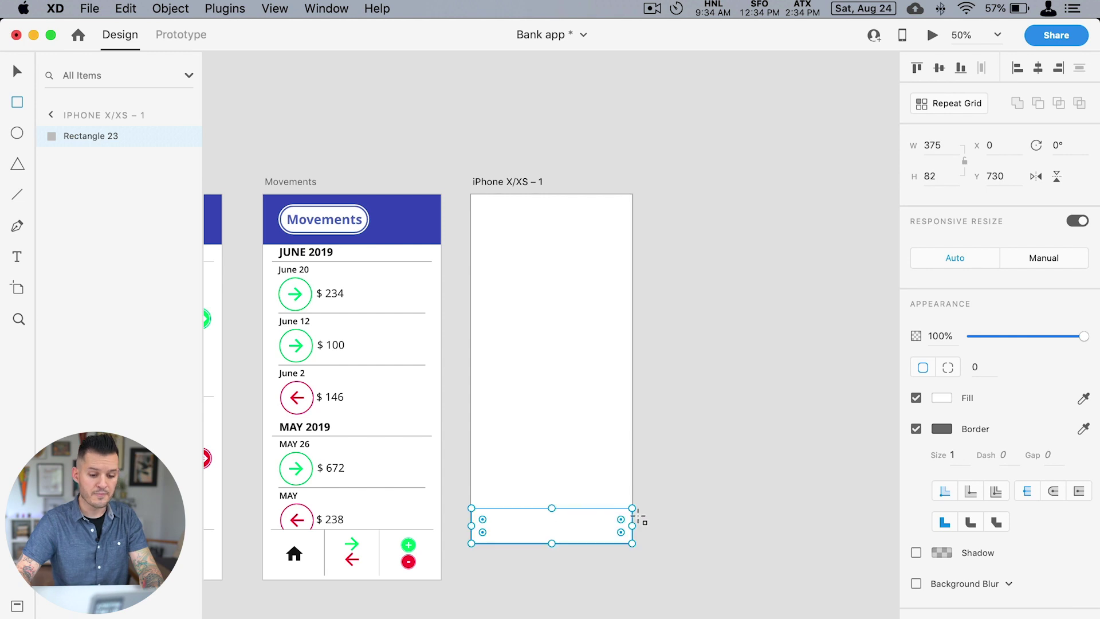
{"action": "key", "text": "Escape"}
{"action": "key", "text": "v"}
{"action": "left_click", "coordinate": [563, 527]}
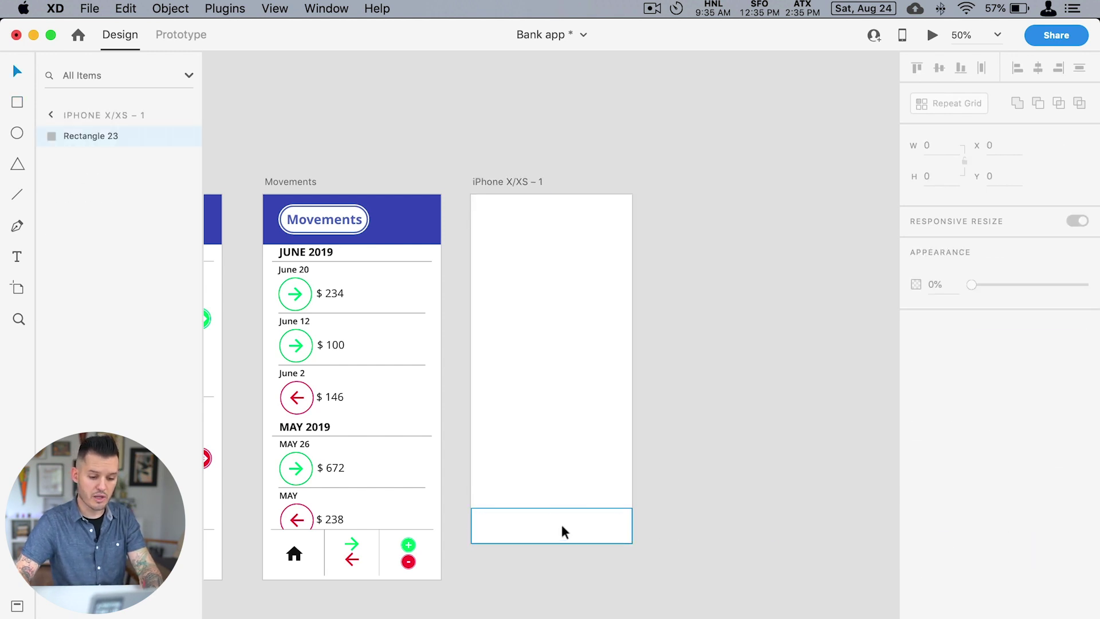
{"action": "left_click_drag", "start_coordinate": [553, 508], "coordinate": [552, 514]}
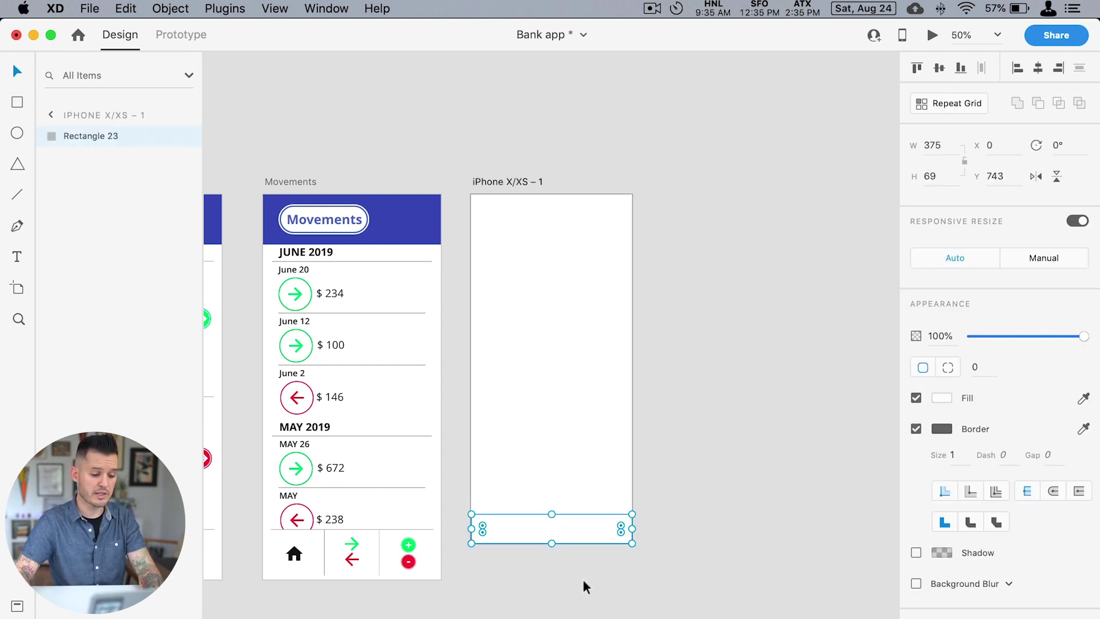
Step: Zoom in on the Movements task bar and select its group for copying
{"action": "left_click", "coordinate": [295, 552]}
{"action": "key", "text": "z"}
{"action": "scroll", "coordinate": [355, 567], "scroll_direction": "up", "scroll_amount": 5}
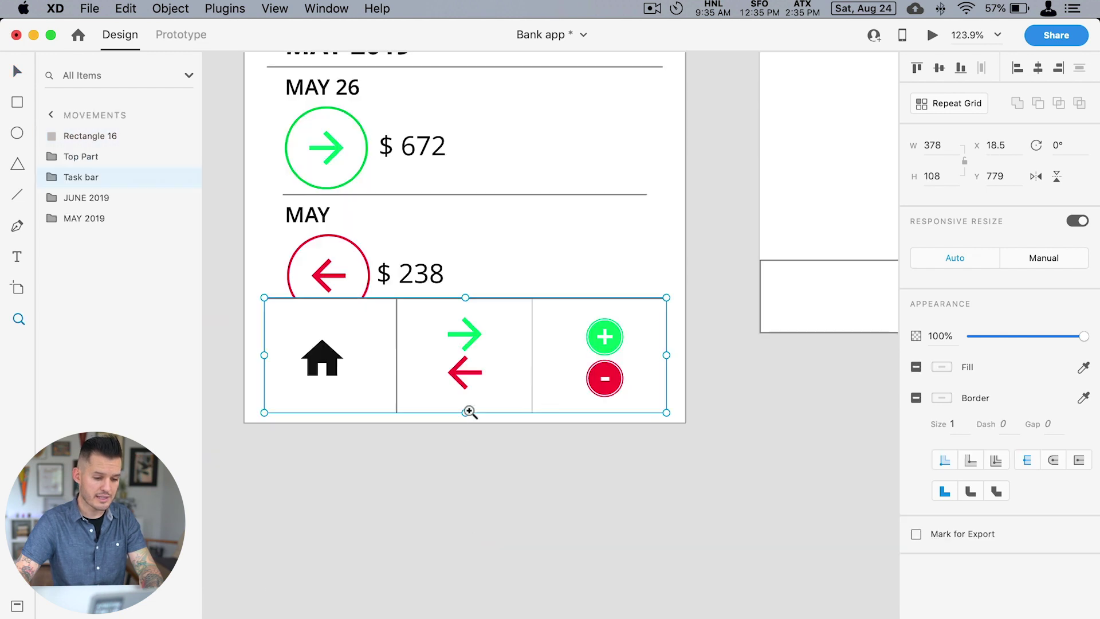
{"action": "key", "text": "Escape"}
{"action": "key", "text": "v"}
{"action": "left_click", "coordinate": [452, 372]}
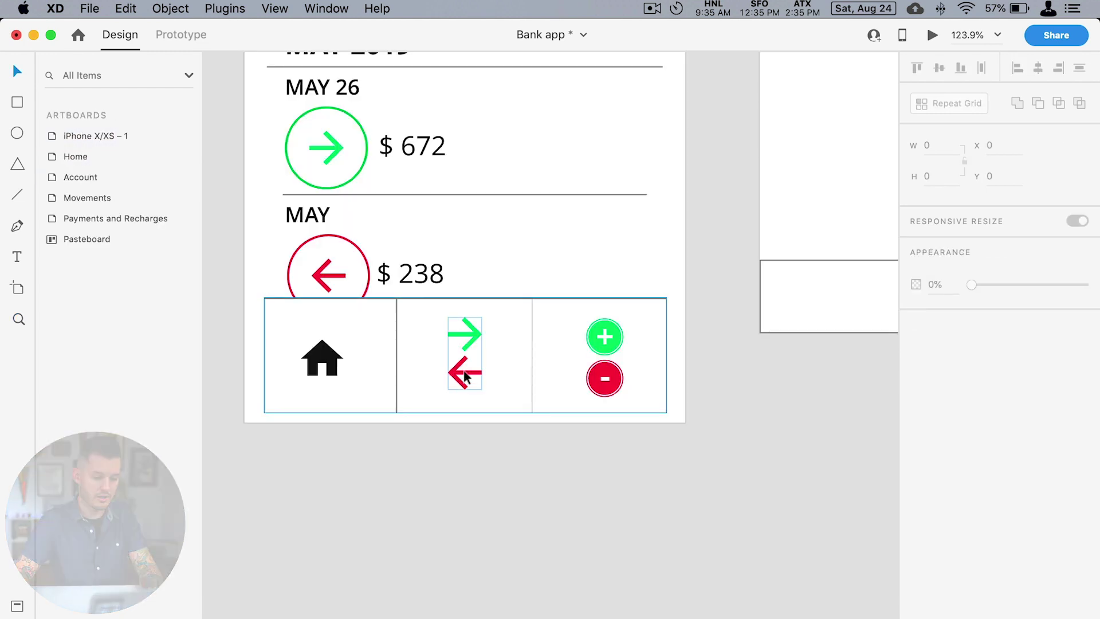
Step: Undo back through earlier tab bar and header edits to the black, smaller icons
{"action": "key", "text": "super+z"}
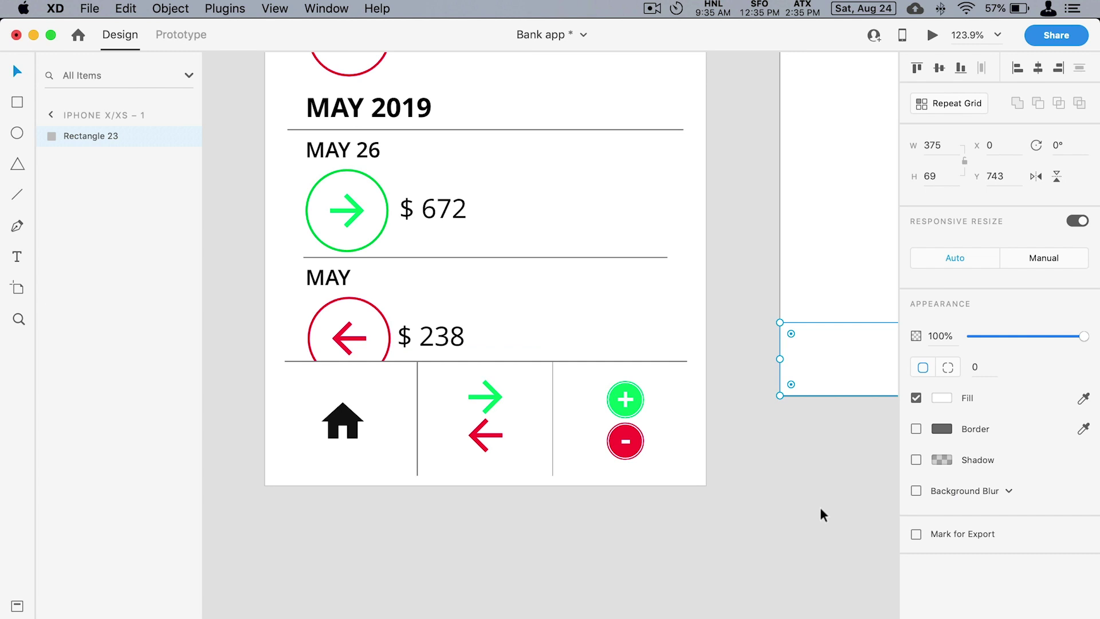
{"action": "key", "text": "super+z"}
{"action": "key", "text": "super+z"}
{"action": "key", "text": "super+z"}
{"action": "key", "text": "super+z"}
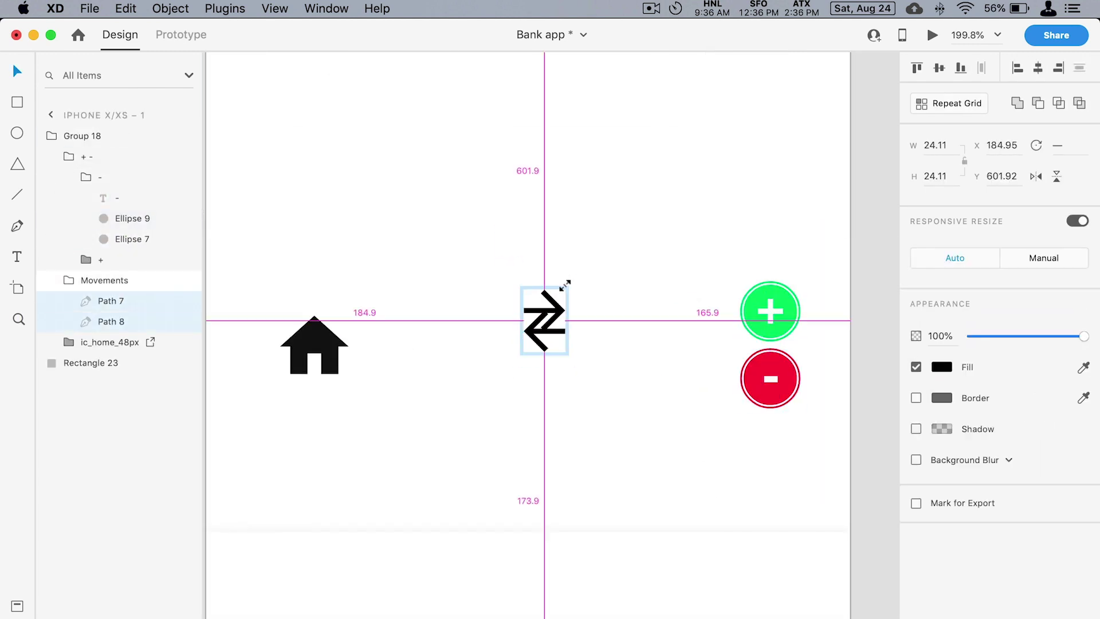
{"action": "key", "text": "super+z"}
{"action": "key", "text": "super+z"}
{"action": "key", "text": "super+z"}
{"action": "key", "text": "super+z"}
{"action": "key", "text": "super+z"}
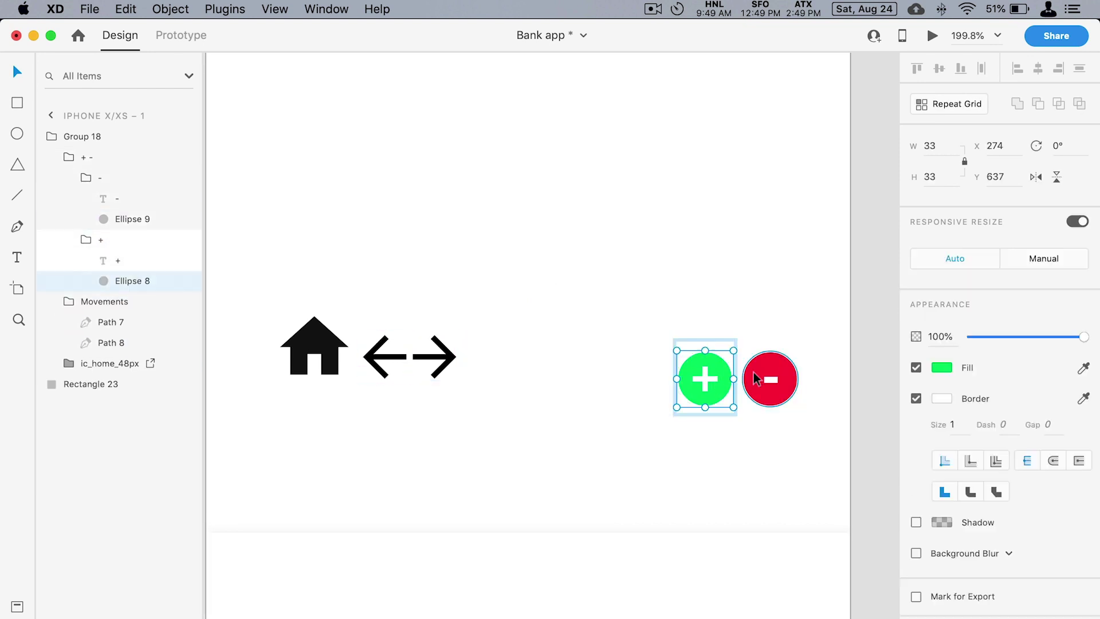
{"action": "key", "text": "super+z"}
{"action": "key", "text": "super+z"}
{"action": "key", "text": "super+z"}
{"action": "key", "text": "super+z"}
{"action": "key", "text": "super+z"}
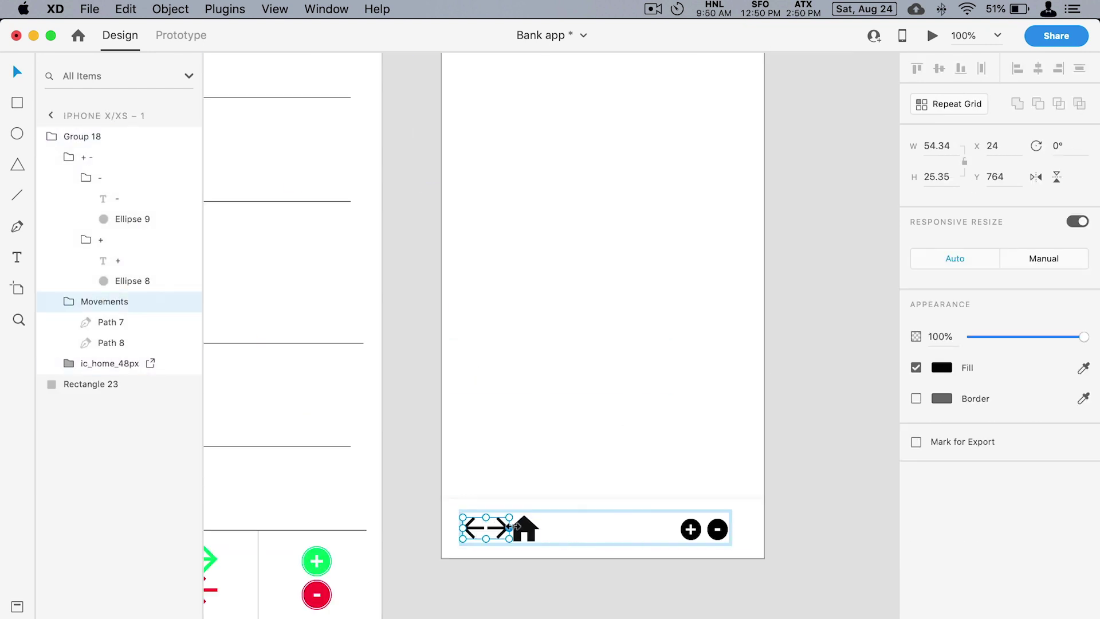
{"action": "key", "text": "super+z"}
{"action": "key", "text": "super+z"}
{"action": "key", "text": "super+z"}
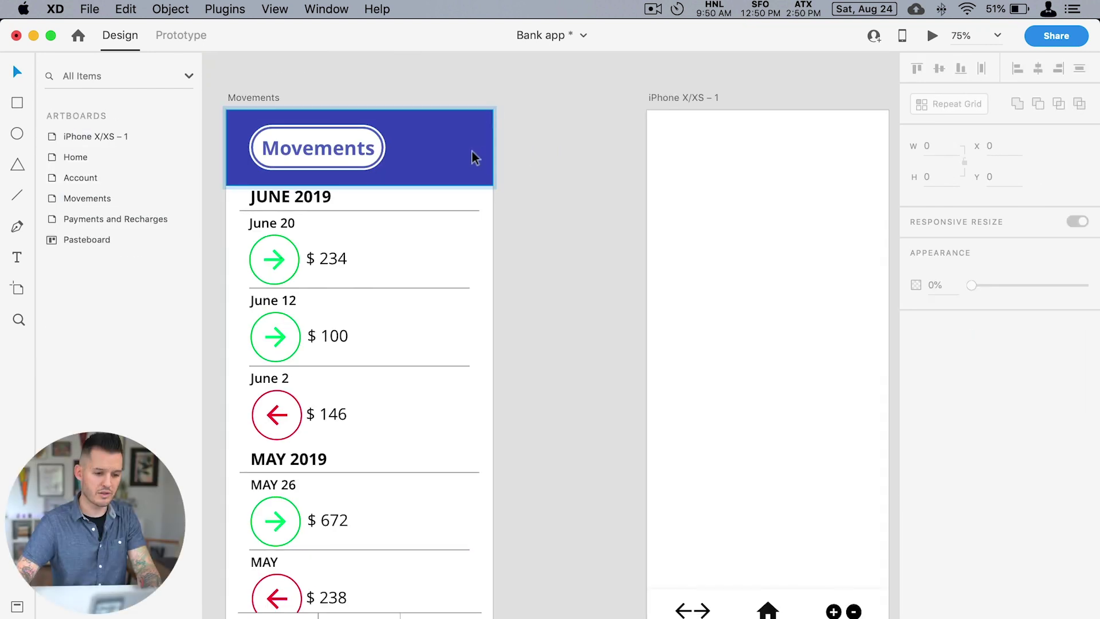
{"action": "key", "text": "super+z"}
{"action": "key", "text": "super+z"}
{"action": "key", "text": "super+z"}
{"action": "key", "text": "super+z"}
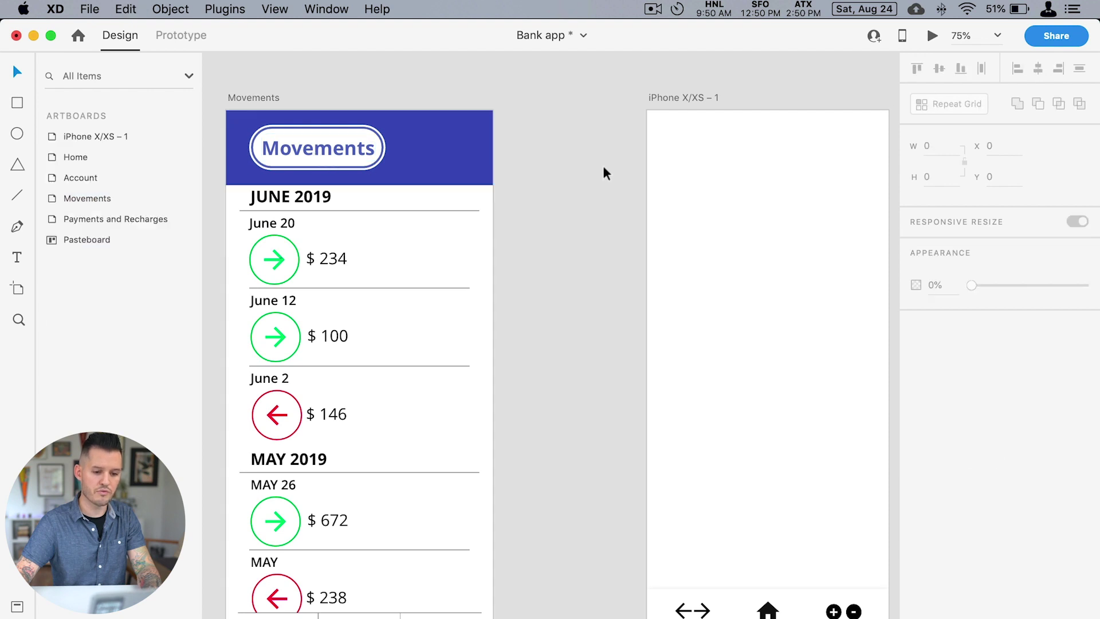
Step: Paste the blue Movements header onto iPhone X/XS – 1 and fit it to the artboard width
{"action": "left_click", "coordinate": [665, 96]}
{"action": "key", "text": "super+v"}
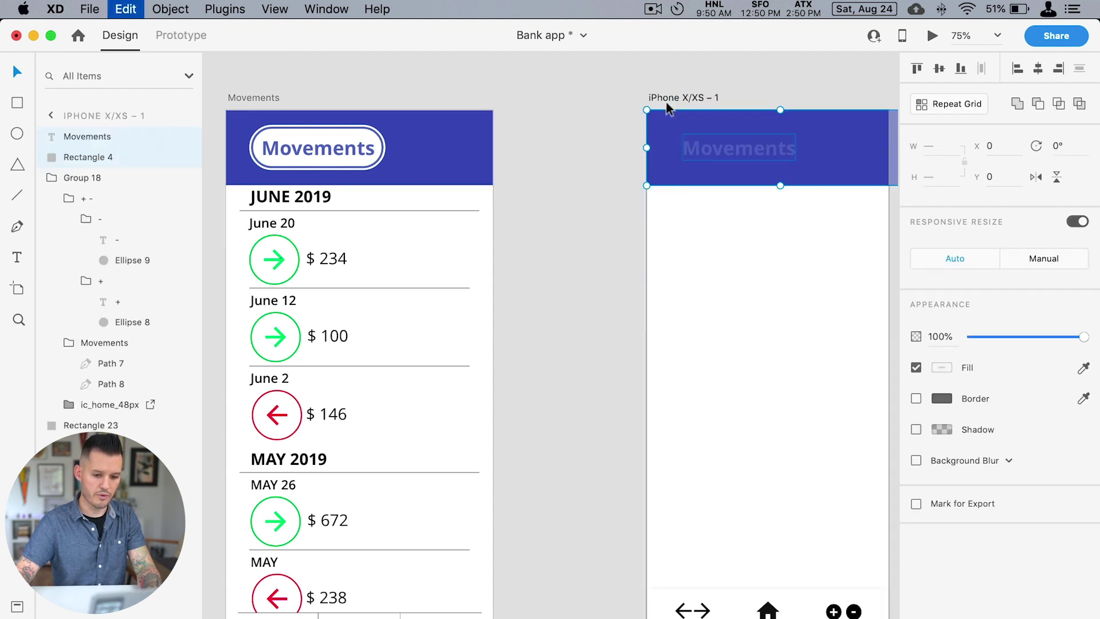
{"action": "scroll", "coordinate": [710, 215], "scroll_direction": "right", "scroll_amount": 3}
{"action": "left_click", "coordinate": [740, 171]}
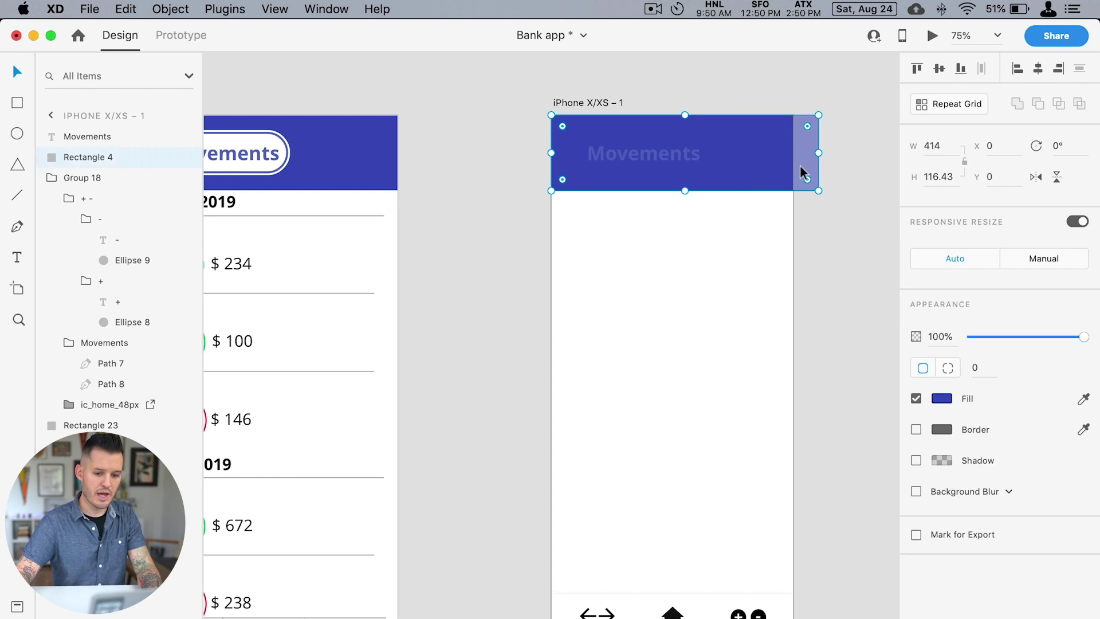
{"action": "left_click_drag", "start_coordinate": [820, 153], "coordinate": [792, 153]}
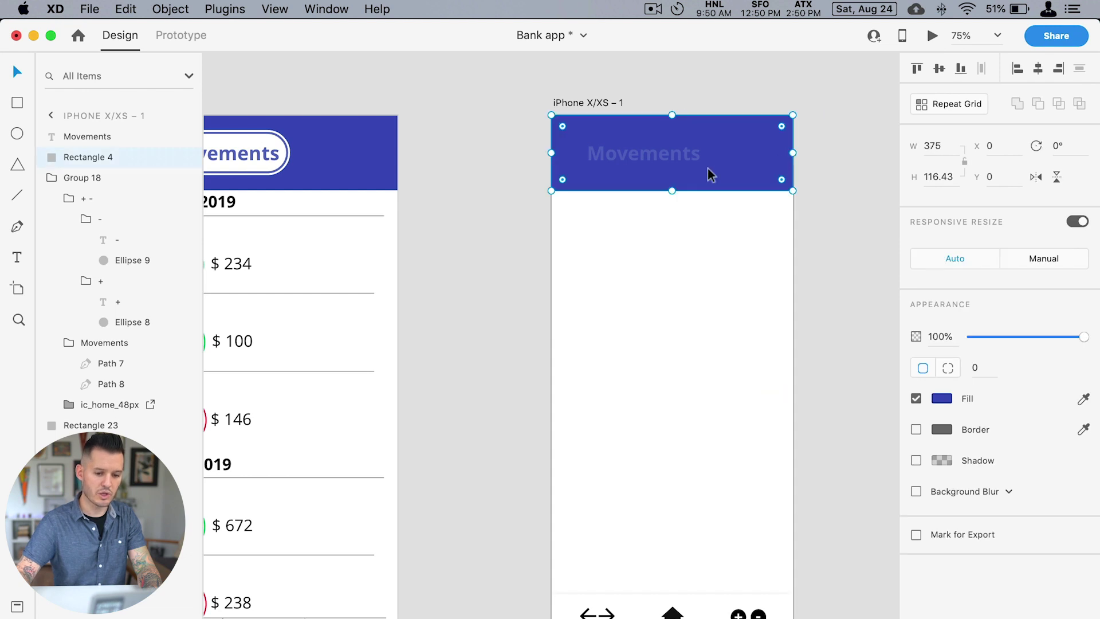
Step: Make the header title white (#ffffff) and shorten the blue header bar
{"action": "left_click", "coordinate": [653, 166]}
{"action": "left_click", "coordinate": [941, 554]}
{"action": "type", "text": "ffffff"}
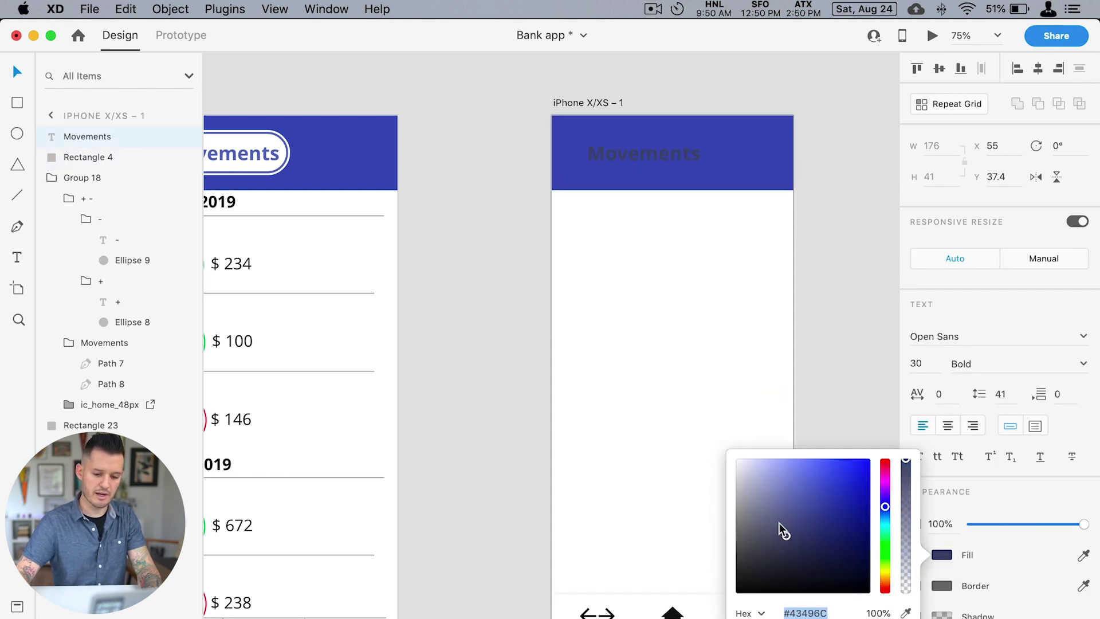
{"action": "left_click", "coordinate": [652, 239]}
{"action": "left_click", "coordinate": [751, 173]}
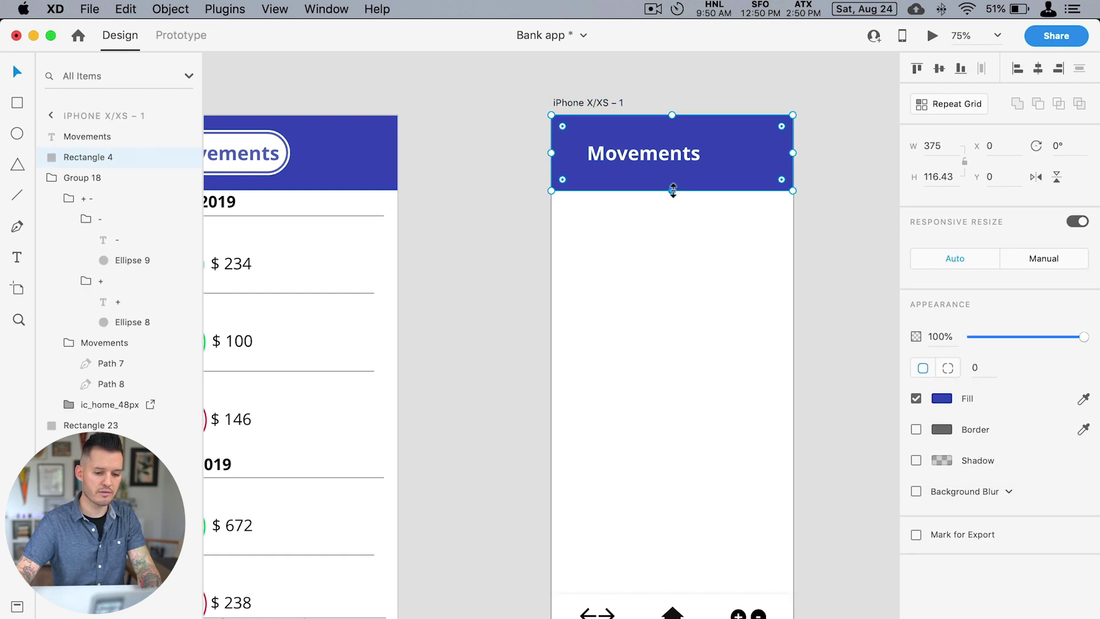
{"action": "left_click_drag", "start_coordinate": [673, 191], "coordinate": [671, 175]}
Step: Retitle the header 'Transactions' and reposition the title in the bar
{"action": "left_click", "coordinate": [647, 154]}
{"action": "double_click", "coordinate": [647, 153]}
{"action": "type", "text": "Tr"}
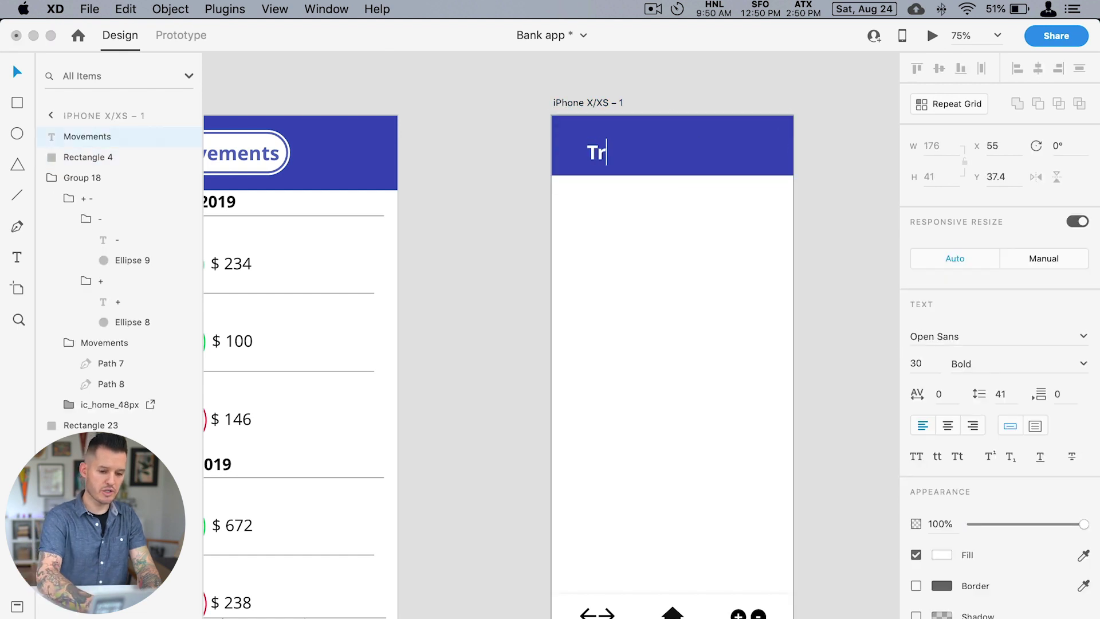
{"action": "type", "text": "ansactions"}
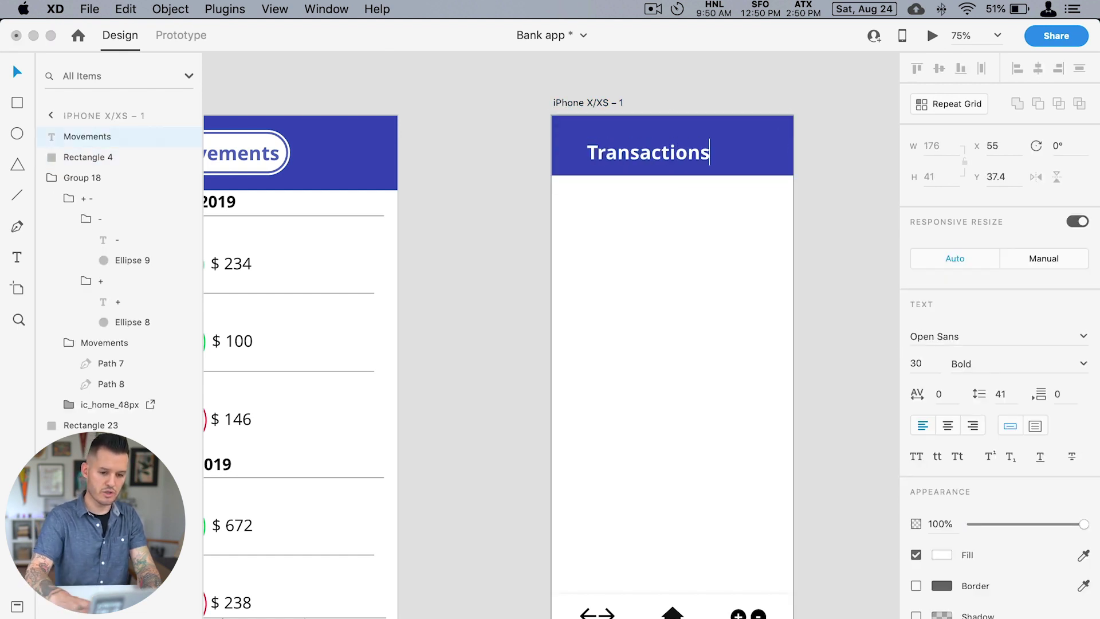
{"action": "left_click", "coordinate": [827, 229]}
{"action": "left_click", "coordinate": [656, 158]}
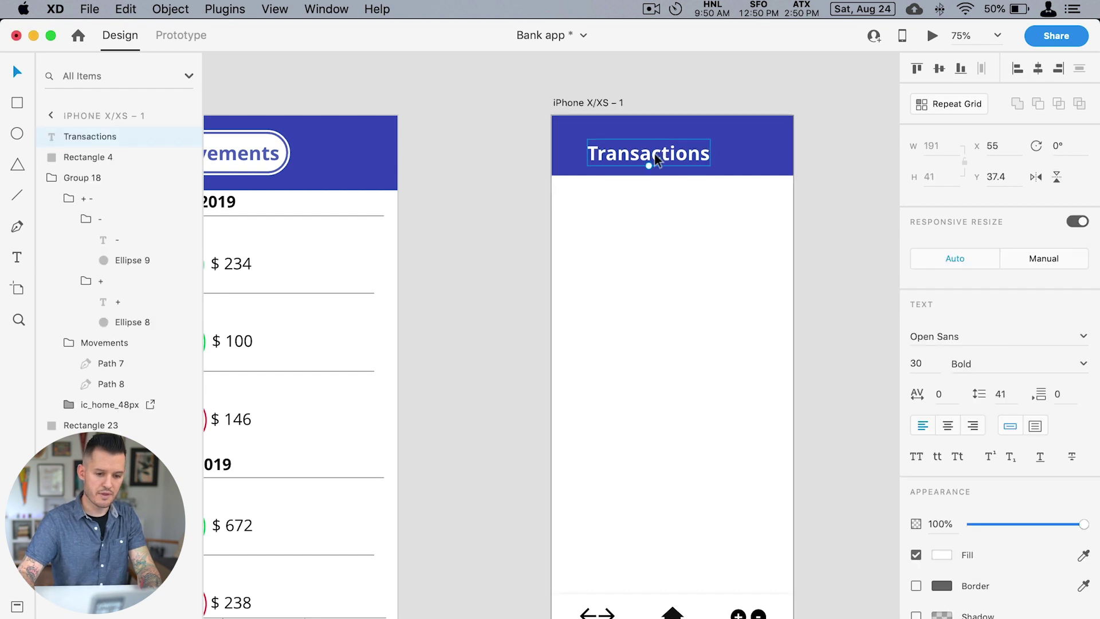
{"action": "left_click_drag", "start_coordinate": [656, 158], "coordinate": [680, 150]}
{"action": "left_click", "coordinate": [813, 189]}
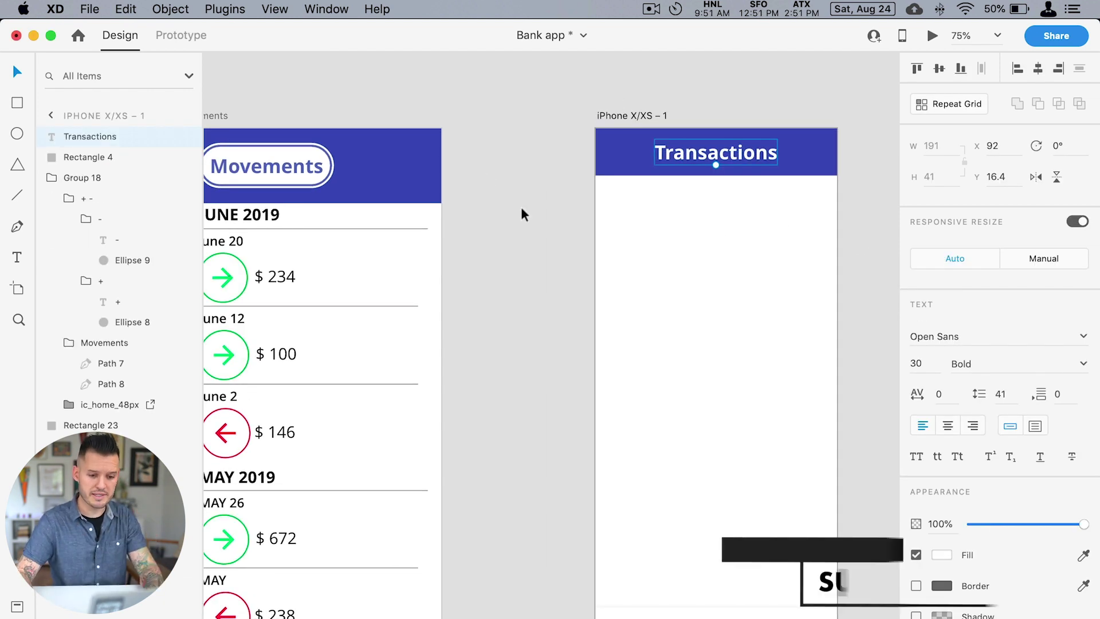
Step: Move the Transactions title toward the header's left and lower its font size toward 26
{"action": "left_click", "coordinate": [526, 243]}
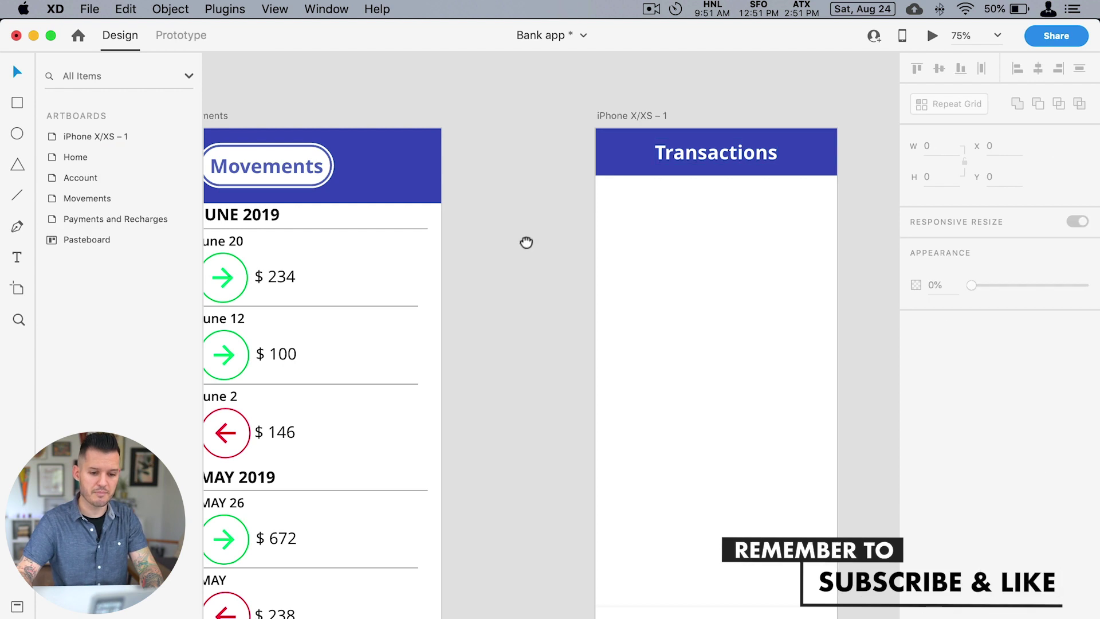
{"action": "left_click_drag", "start_coordinate": [526, 243], "coordinate": [533, 246]}
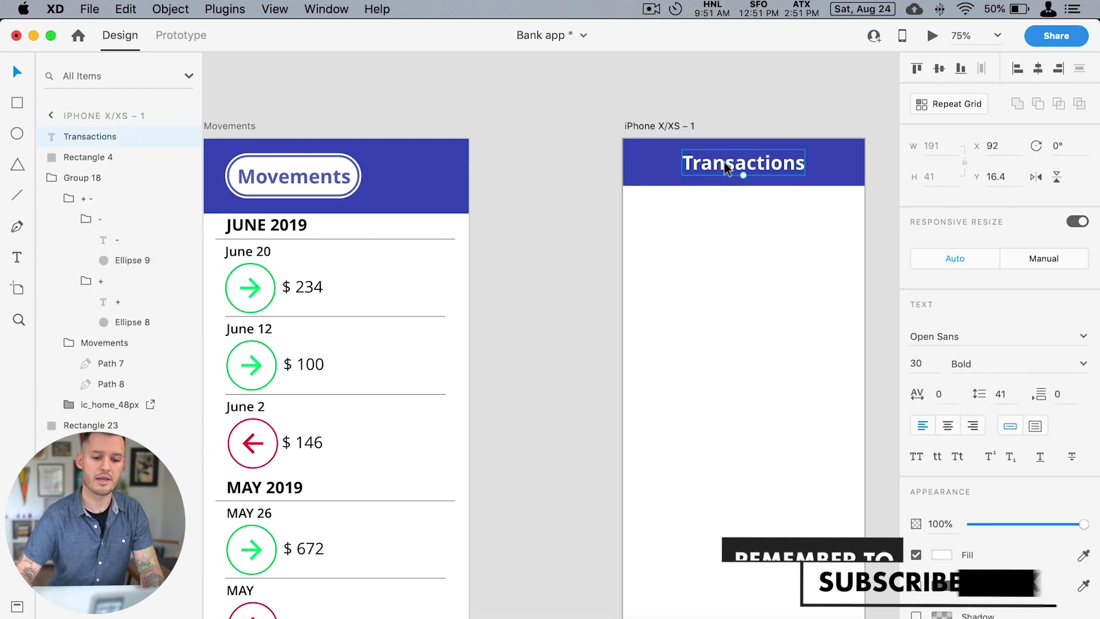
{"action": "left_click_drag", "start_coordinate": [724, 163], "coordinate": [685, 167]}
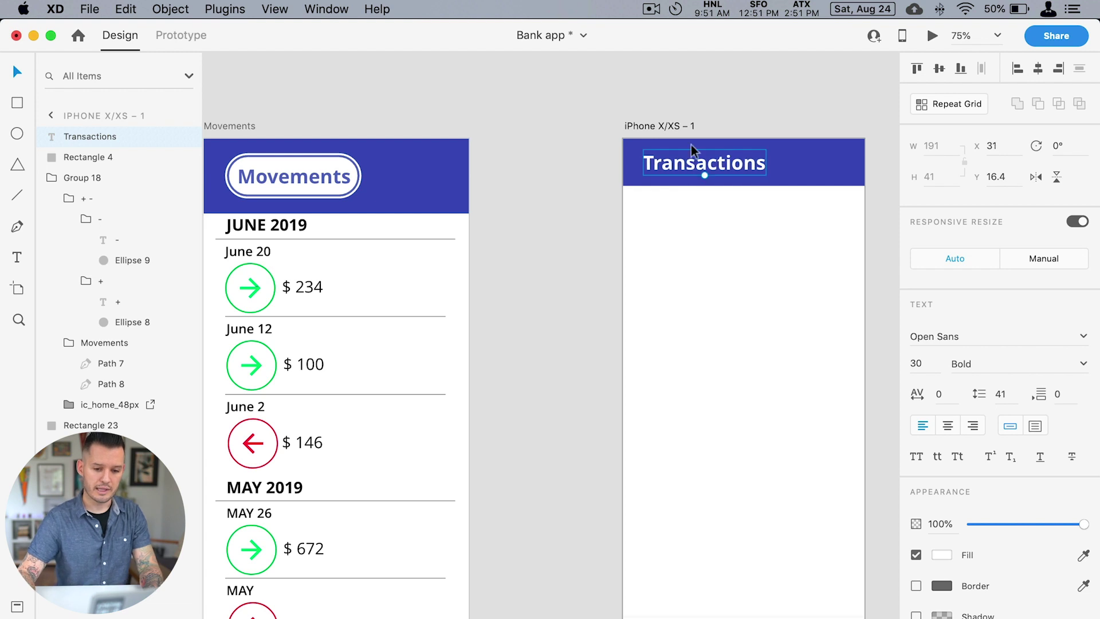
{"action": "left_click", "coordinate": [933, 359]}
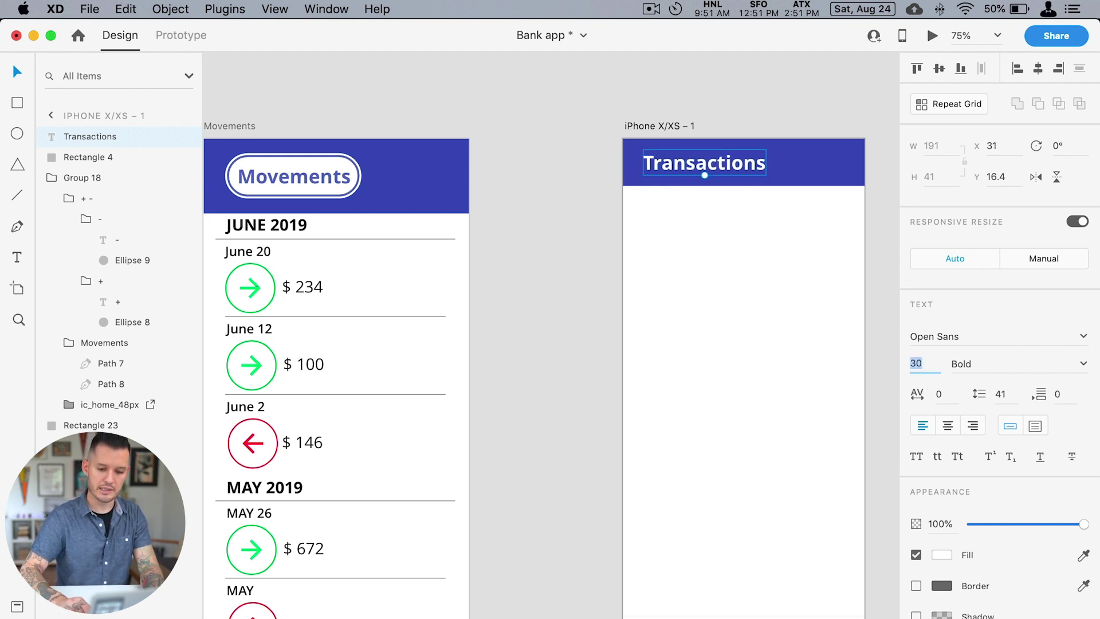
{"action": "key", "text": "Down"}
{"action": "key", "text": "Down"}
{"action": "key", "text": "Down"}
{"action": "key", "text": "Down"}
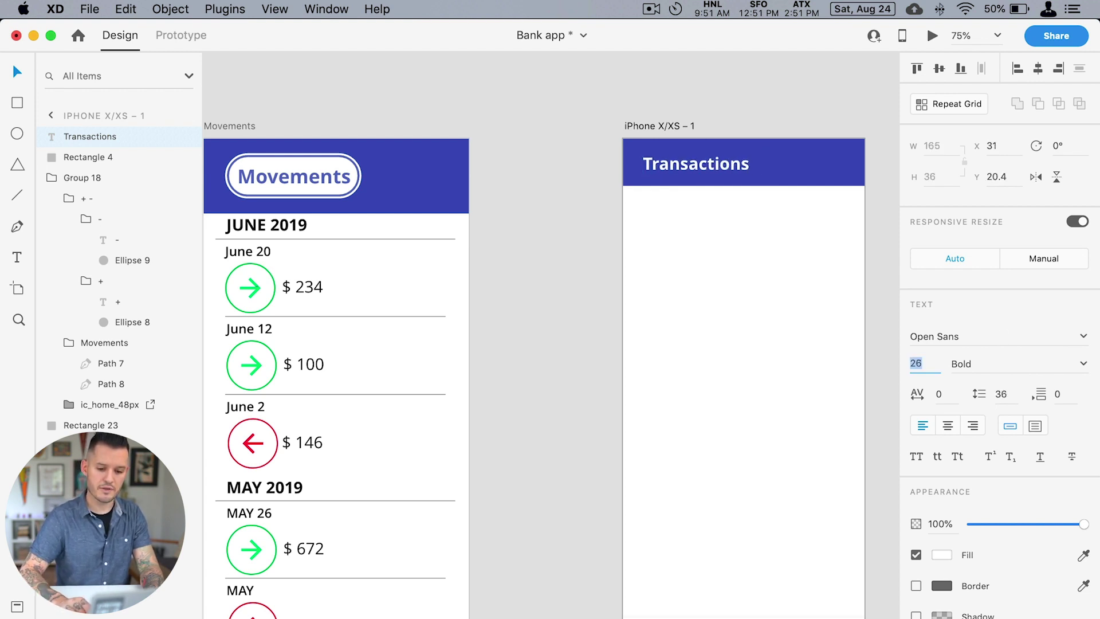
Step: Drag the iPhone X/XS – 1 artboard left, closer to the Movements artboard
{"action": "left_click", "coordinate": [561, 305]}
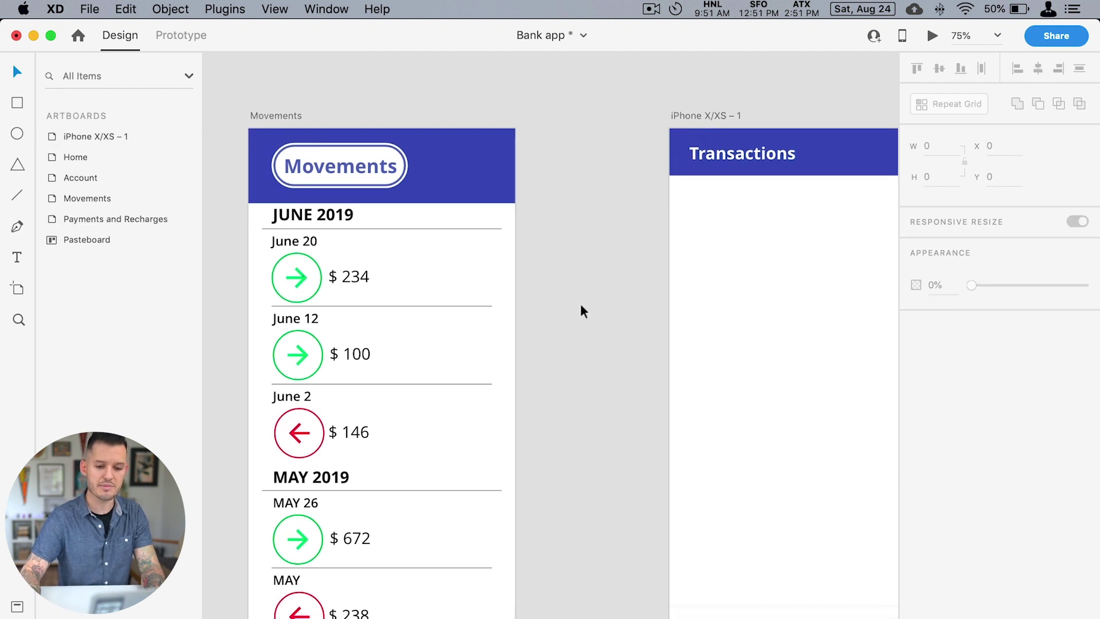
{"action": "scroll", "coordinate": [581, 305], "scroll_direction": "right", "scroll_amount": 3}
{"action": "left_click_drag", "start_coordinate": [642, 102], "coordinate": [561, 77]}
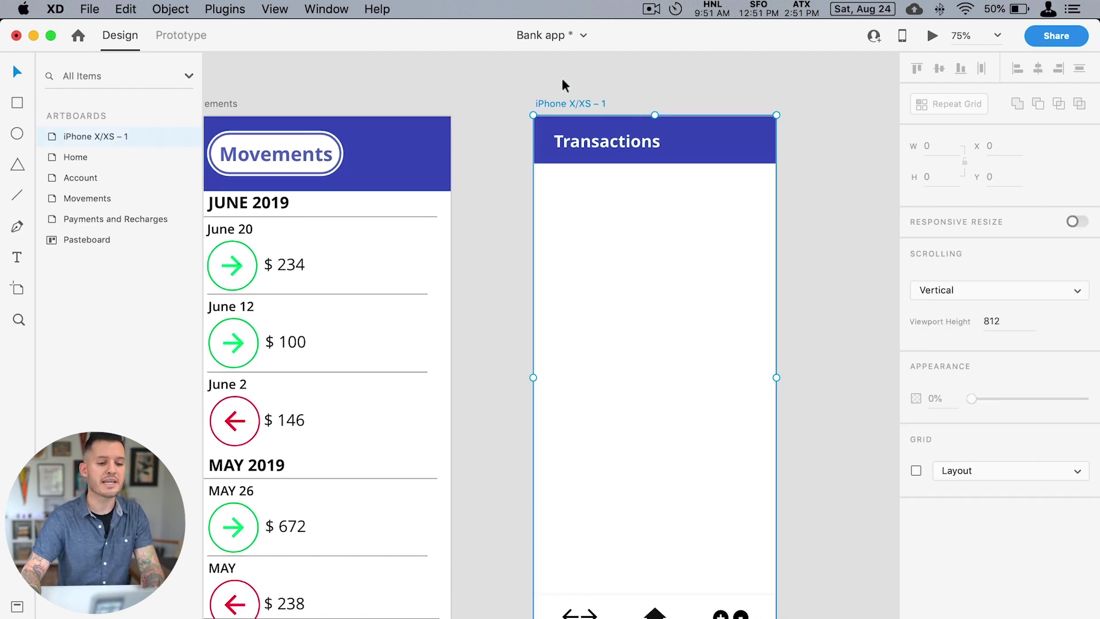
{"action": "left_click", "coordinate": [618, 76]}
{"action": "scroll", "coordinate": [570, 91], "scroll_direction": "left", "scroll_amount": 3}
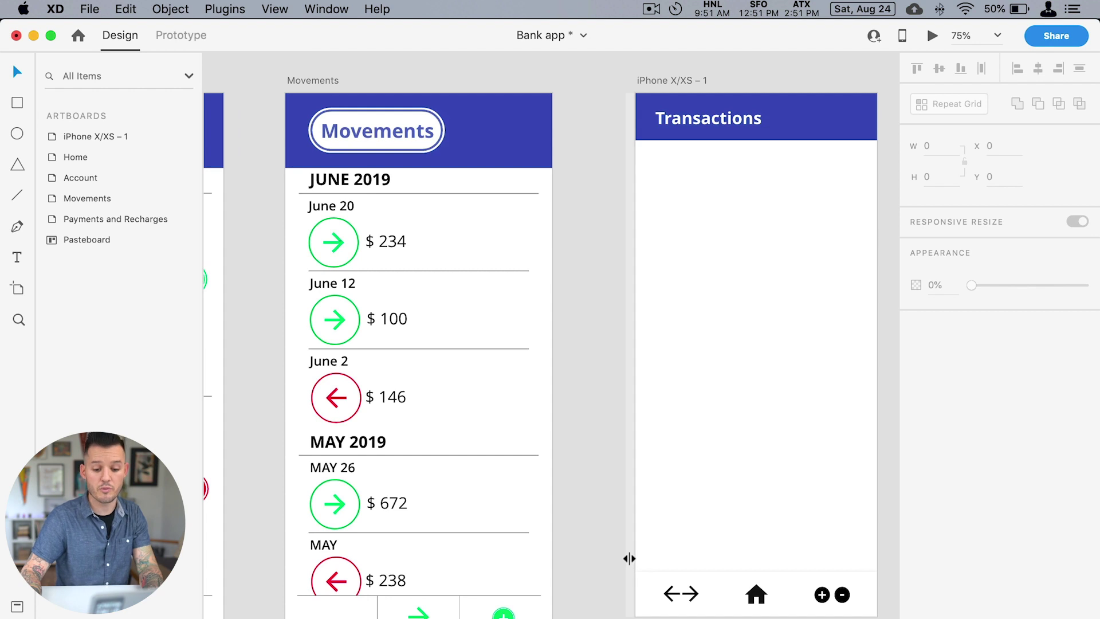
{"action": "scroll", "coordinate": [414, 73], "scroll_direction": "right", "scroll_amount": 2}
{"action": "scroll", "coordinate": [559, 207], "scroll_direction": "down", "scroll_amount": 2}
{"action": "scroll", "coordinate": [564, 208], "scroll_direction": "left", "scroll_amount": 1}
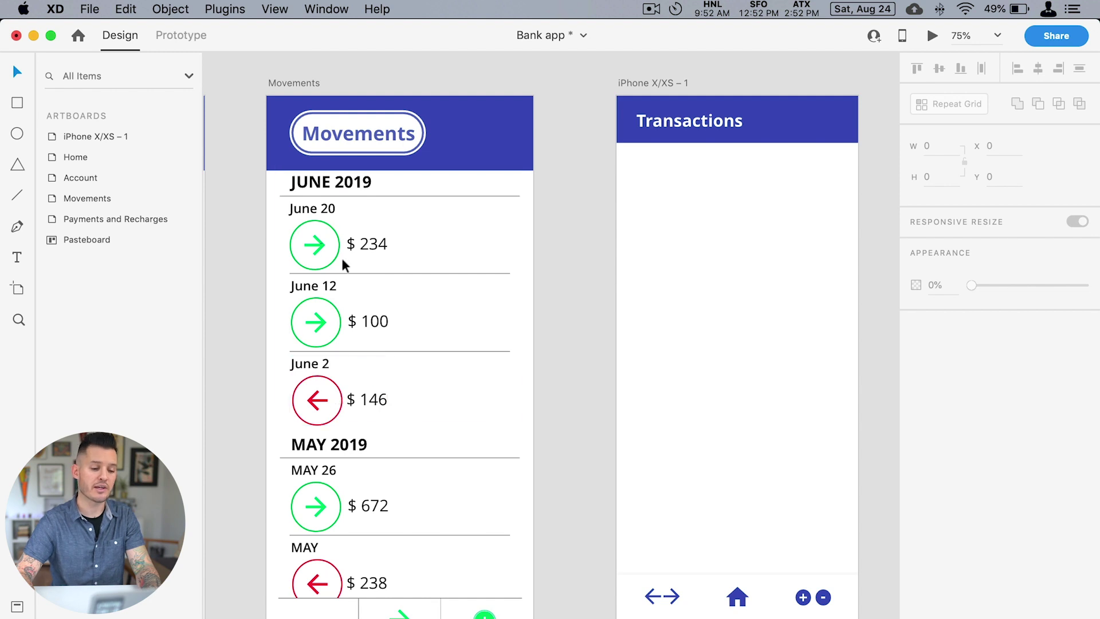
Step: Paste JUNE 2019, June 20 and $ 234 into Transactions and nudge the heading up under the header
{"action": "left_click", "coordinate": [331, 183]}
{"action": "double_click", "coordinate": [330, 183]}
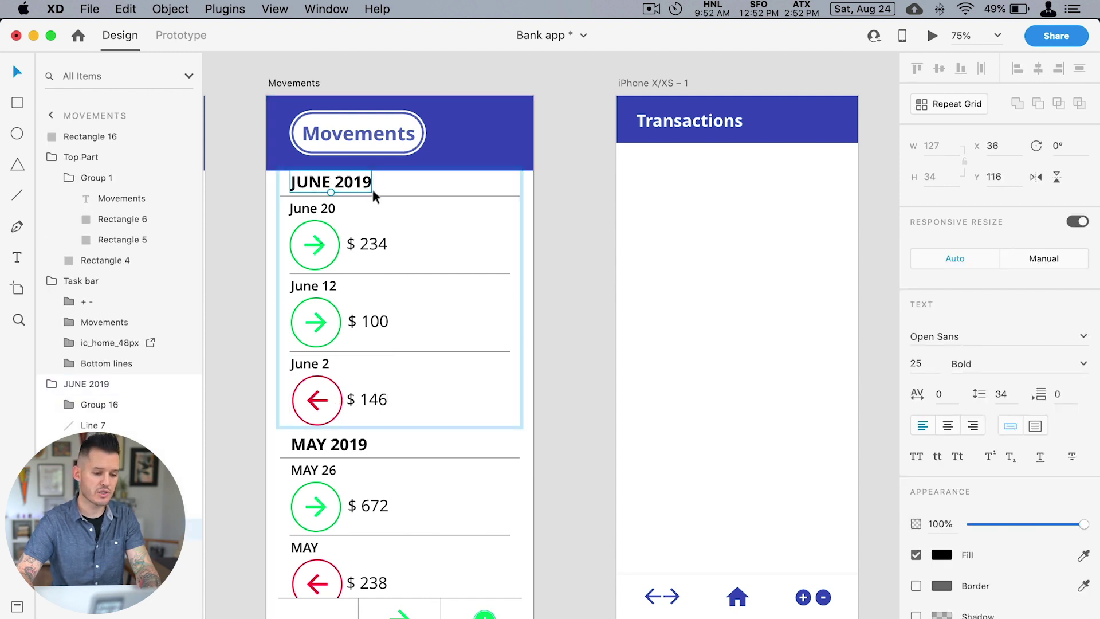
{"action": "left_click", "coordinate": [730, 219]}
{"action": "left_click", "coordinate": [693, 125]}
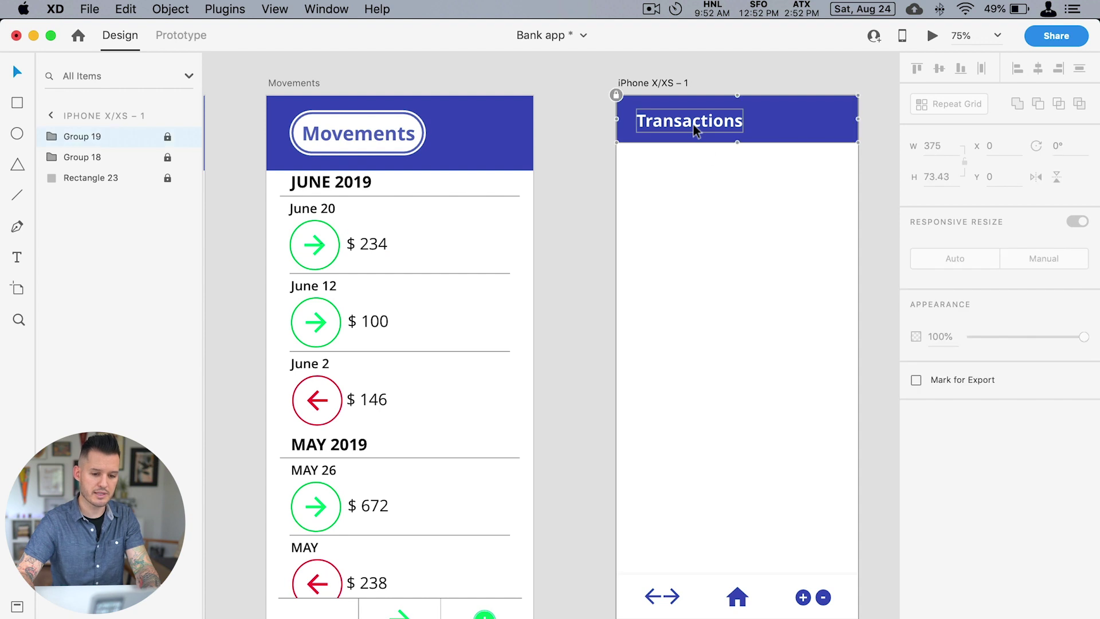
{"action": "left_click", "coordinate": [582, 239]}
{"action": "left_click", "coordinate": [651, 115]}
{"action": "key", "text": "super+v"}
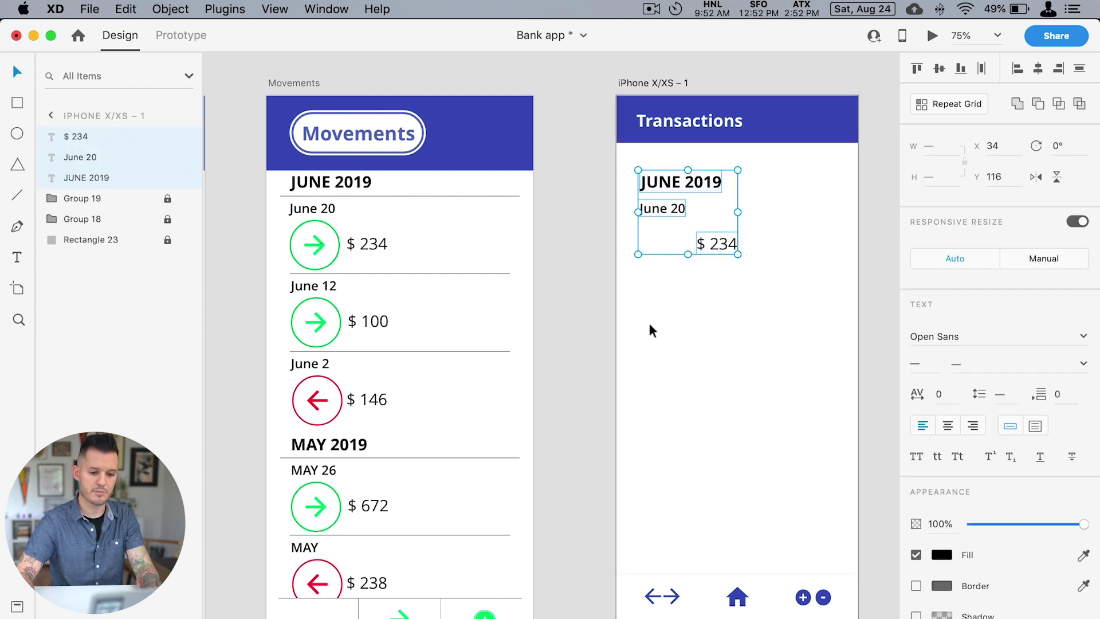
{"action": "left_click", "coordinate": [615, 324]}
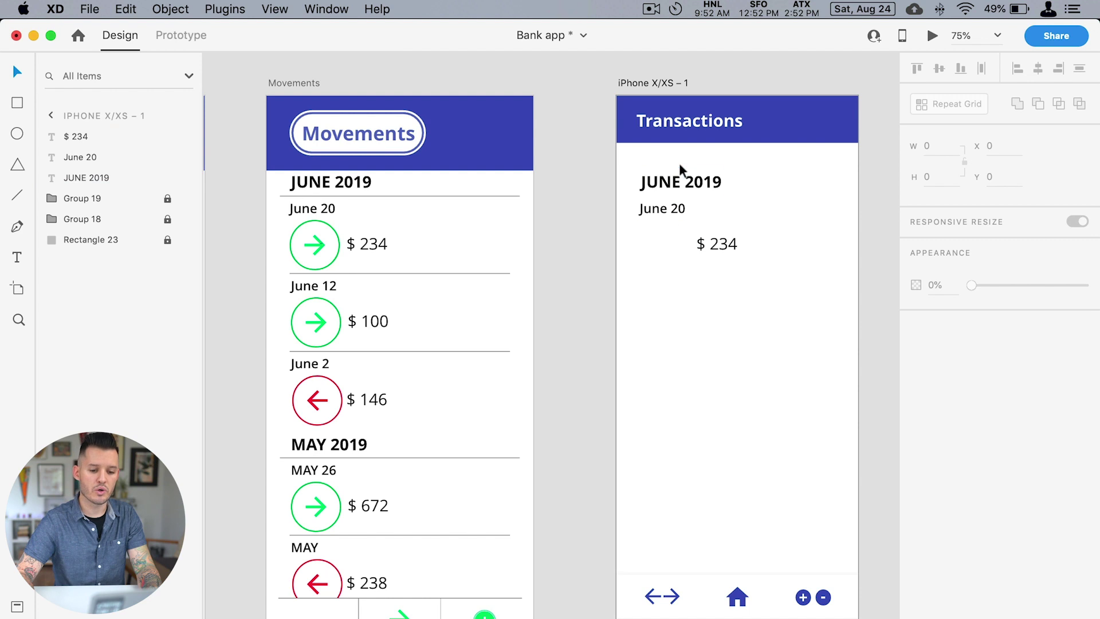
{"action": "mouse_move", "coordinate": [680, 169]}
{"action": "left_mouse_down"}
{"action": "mouse_move", "coordinate": [676, 179]}
{"action": "mouse_move", "coordinate": [666, 167]}
{"action": "left_mouse_up"}
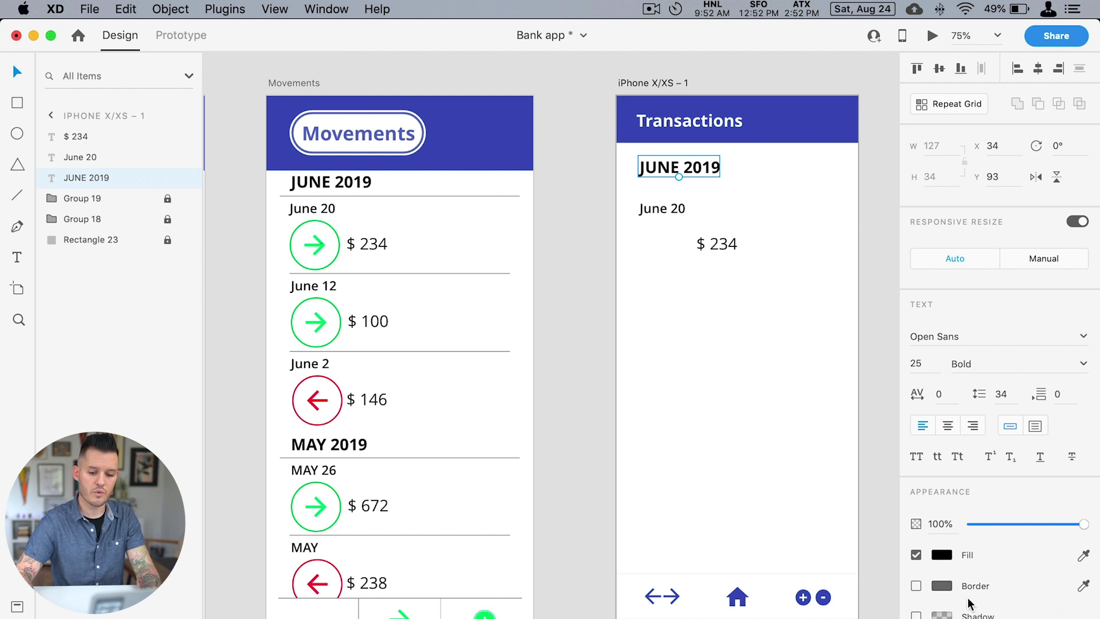
Step: Recolour the JUNE 2019 heading light grey (#909090)
{"action": "left_click", "coordinate": [939, 554]}
{"action": "left_click", "coordinate": [735, 558]}
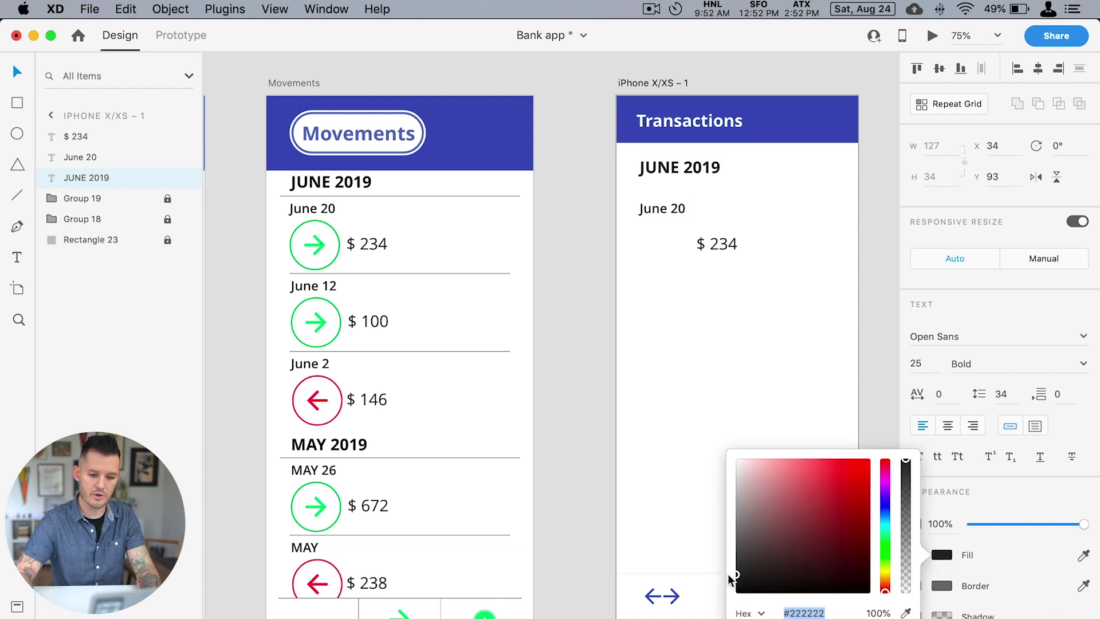
{"action": "left_click_drag", "start_coordinate": [733, 559], "coordinate": [723, 517]}
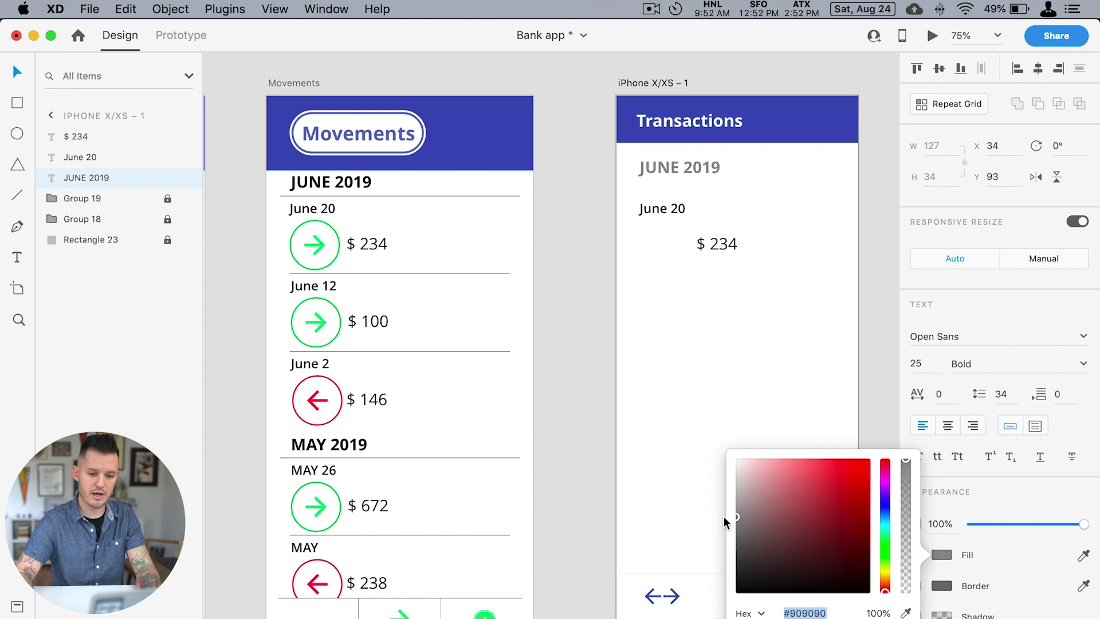
{"action": "left_click", "coordinate": [650, 322]}
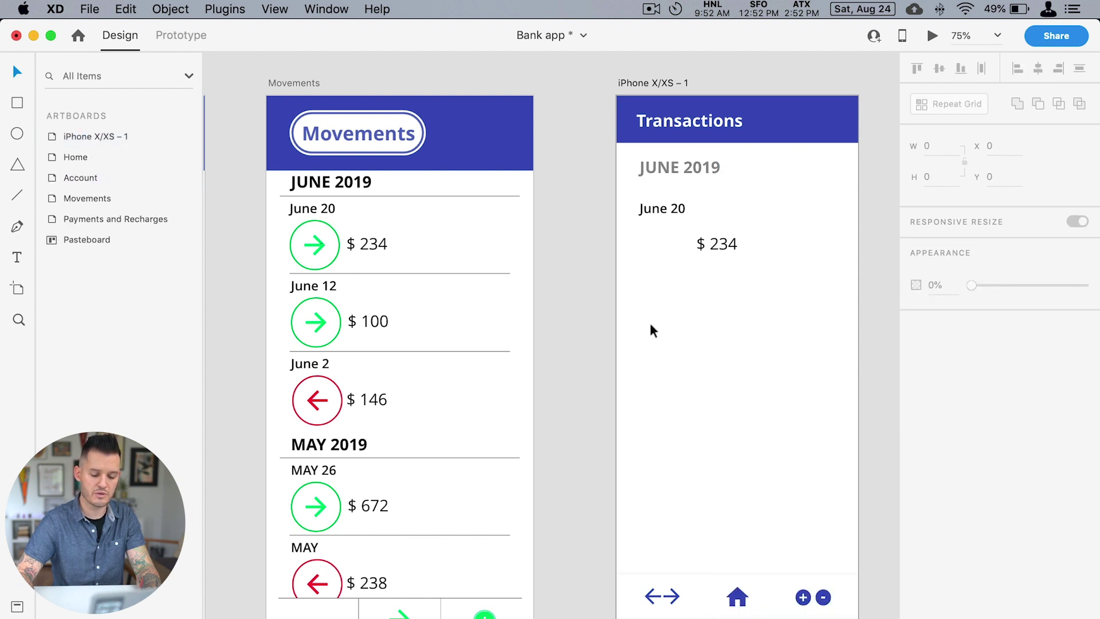
Step: Delete the $ 234 amount from the Transactions artboard
{"action": "left_click", "coordinate": [667, 167]}
{"action": "left_click", "coordinate": [655, 280]}
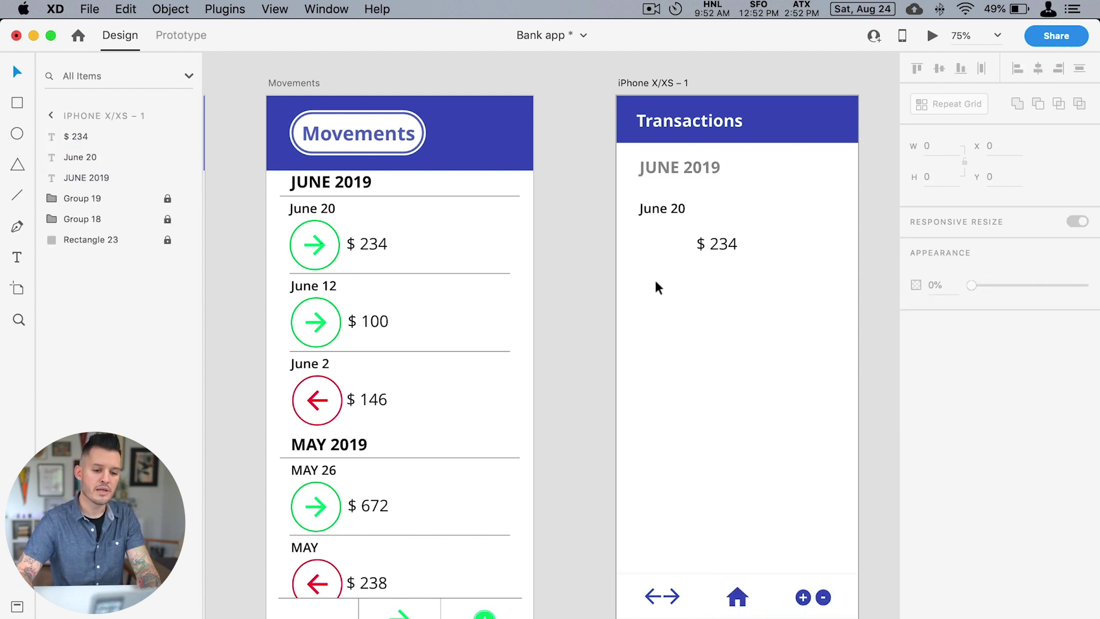
{"action": "left_click", "coordinate": [661, 211]}
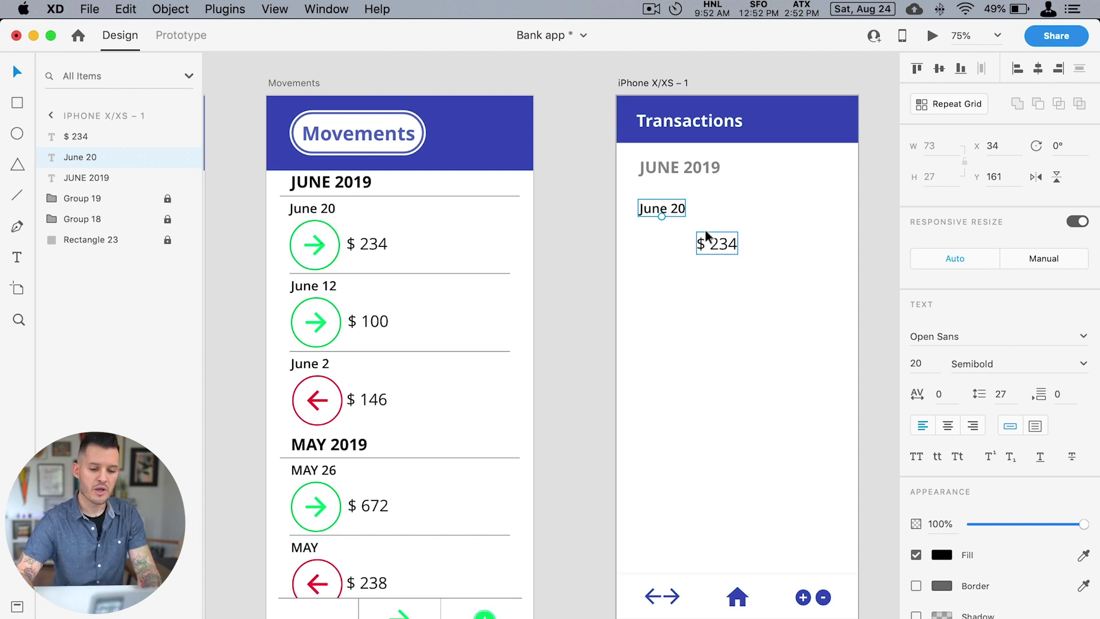
{"action": "left_click_drag", "start_coordinate": [713, 244], "coordinate": [739, 246]}
{"action": "key", "text": "Delete"}
Step: Duplicate June 20 just below it and change the copy's text to '$243'
{"action": "left_click", "coordinate": [662, 209]}
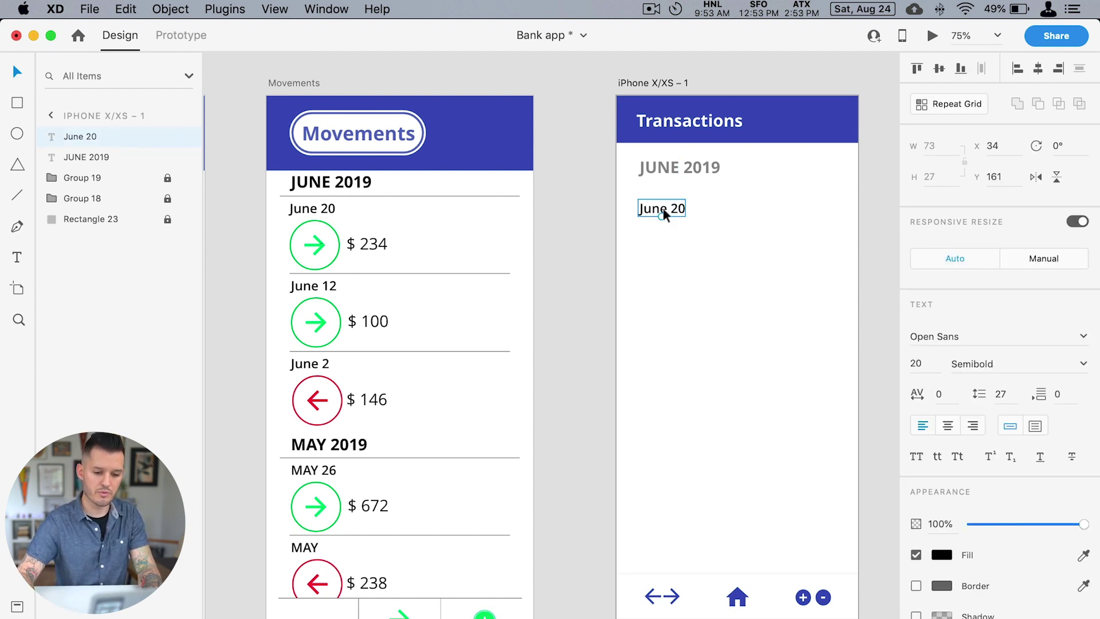
{"action": "left_click_drag", "start_coordinate": [662, 209], "coordinate": [662, 228]}
{"action": "double_click", "coordinate": [661, 226]}
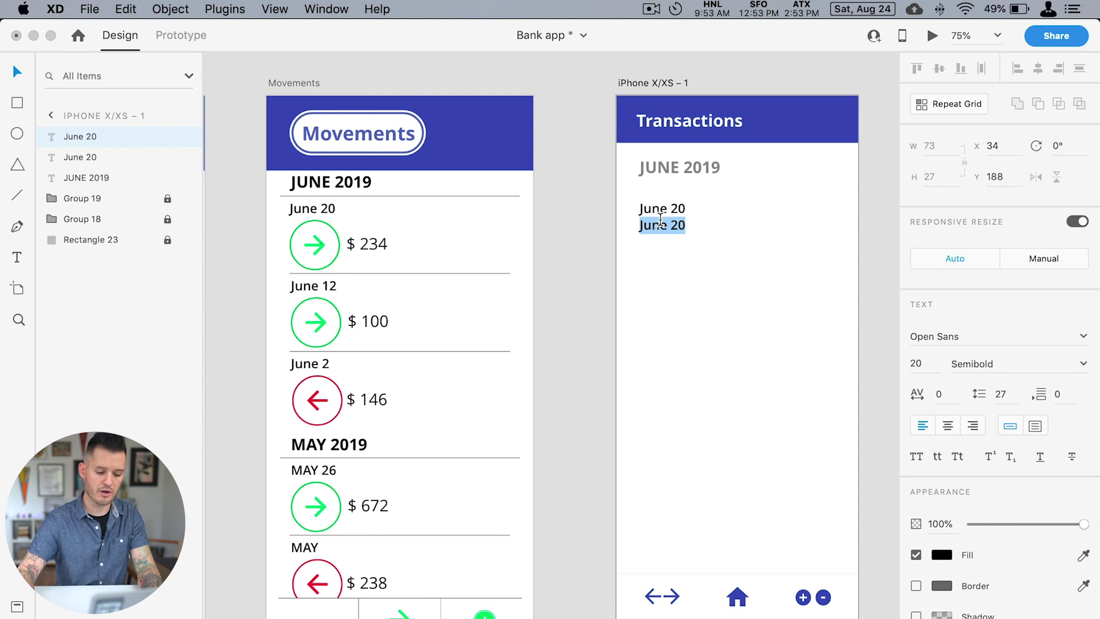
{"action": "type", "text": "$243"}
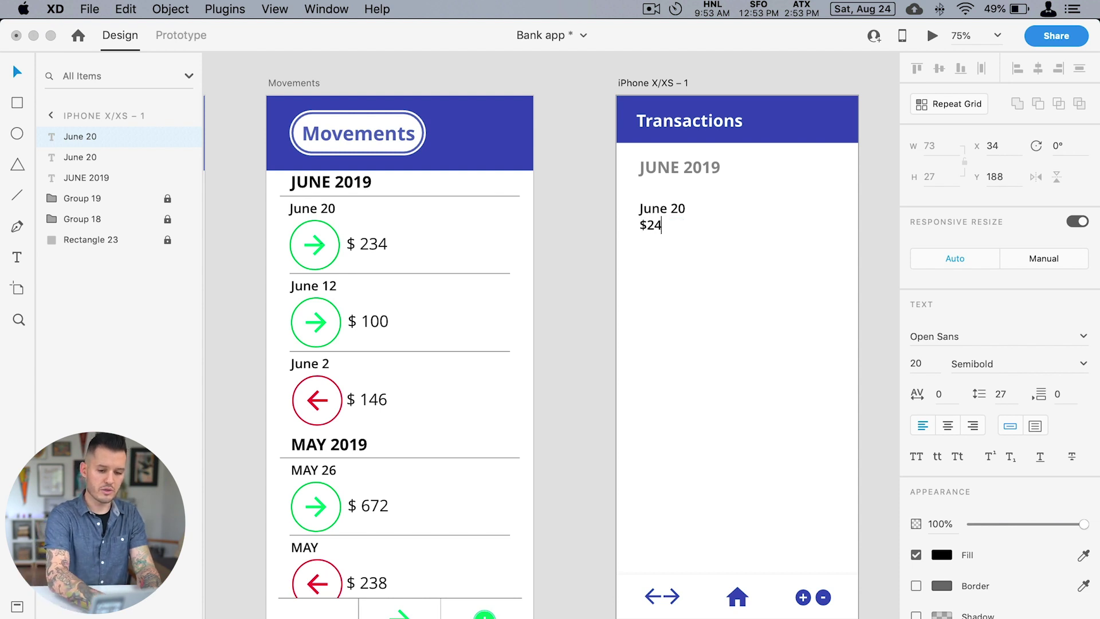
{"action": "left_click", "coordinate": [791, 235]}
{"action": "left_click", "coordinate": [689, 244]}
{"action": "left_click_drag", "start_coordinate": [688, 245], "coordinate": [658, 221]}
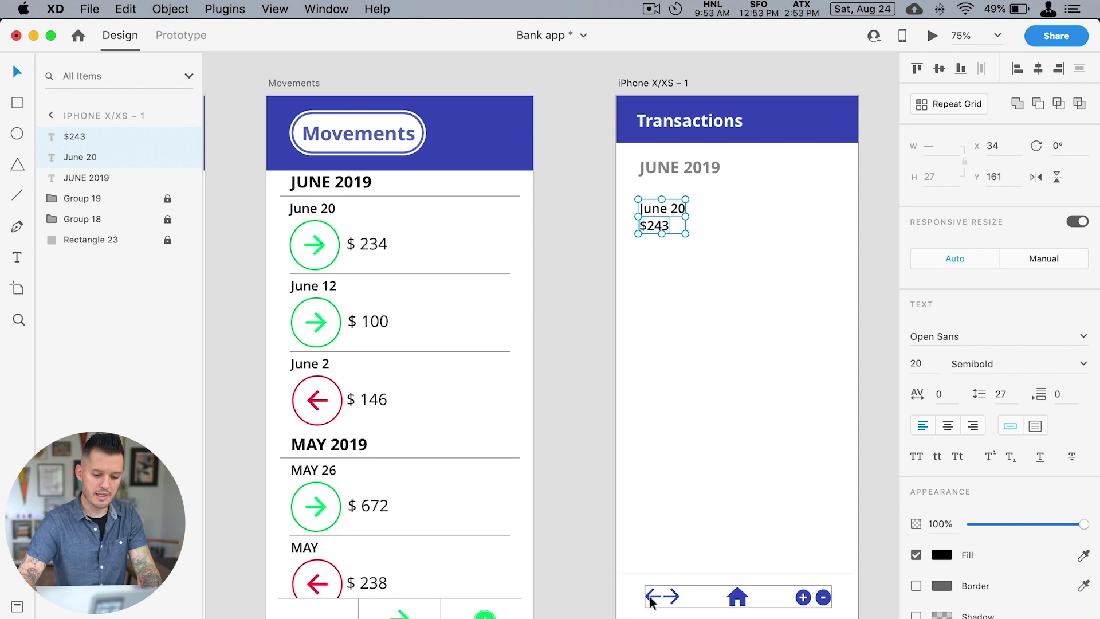
Step: Copy the green arrow icon from Movements and zoom in on the Transactions artboard
{"action": "left_click", "coordinate": [317, 249]}
{"action": "key", "text": "super+c"}
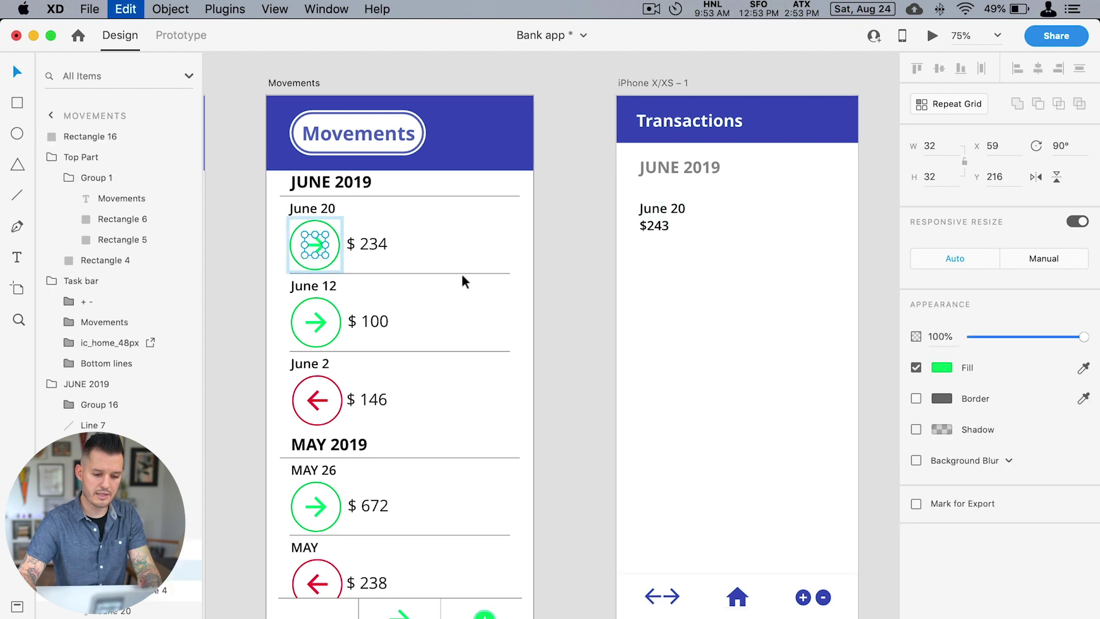
{"action": "left_click", "coordinate": [581, 252]}
{"action": "key", "text": "z"}
{"action": "left_click_drag", "start_coordinate": [559, 324], "coordinate": [853, 192]}
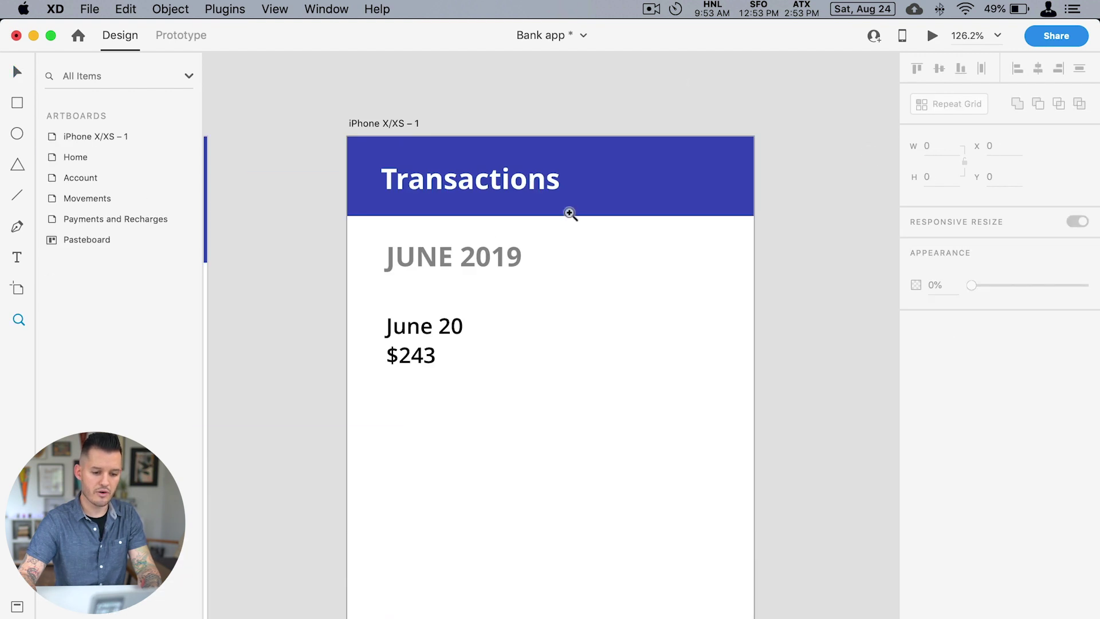
Step: Left-align the June 20 and $243 texts
{"action": "key", "text": "v"}
{"action": "left_click", "coordinate": [486, 334]}
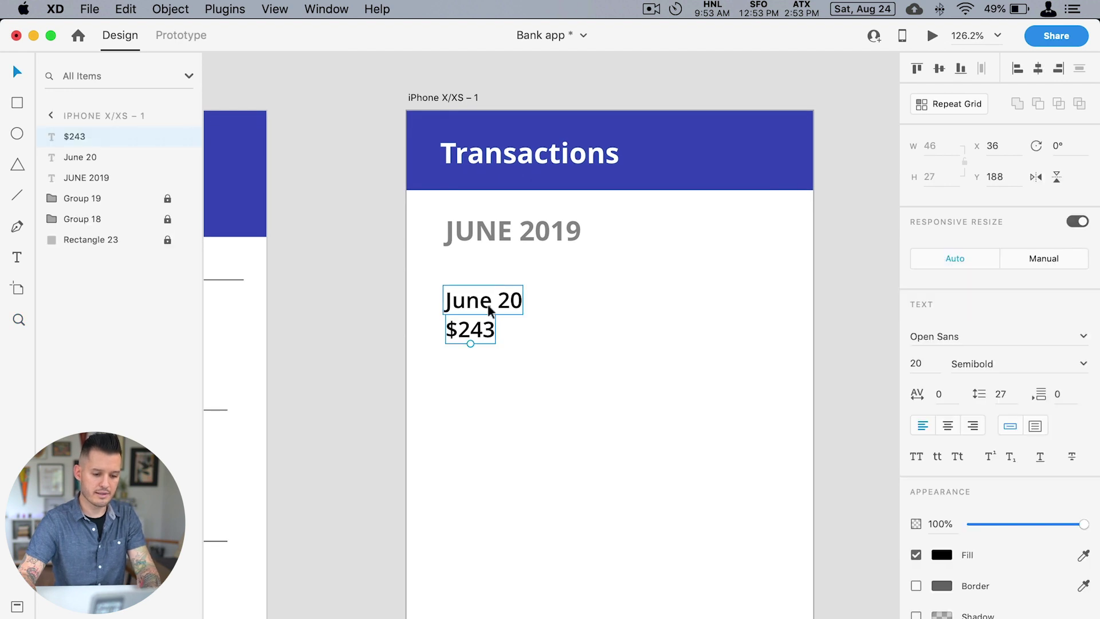
{"action": "left_click", "coordinate": [481, 304], "text": "shift"}
{"action": "left_click_drag", "start_coordinate": [481, 304], "coordinate": [474, 305]}
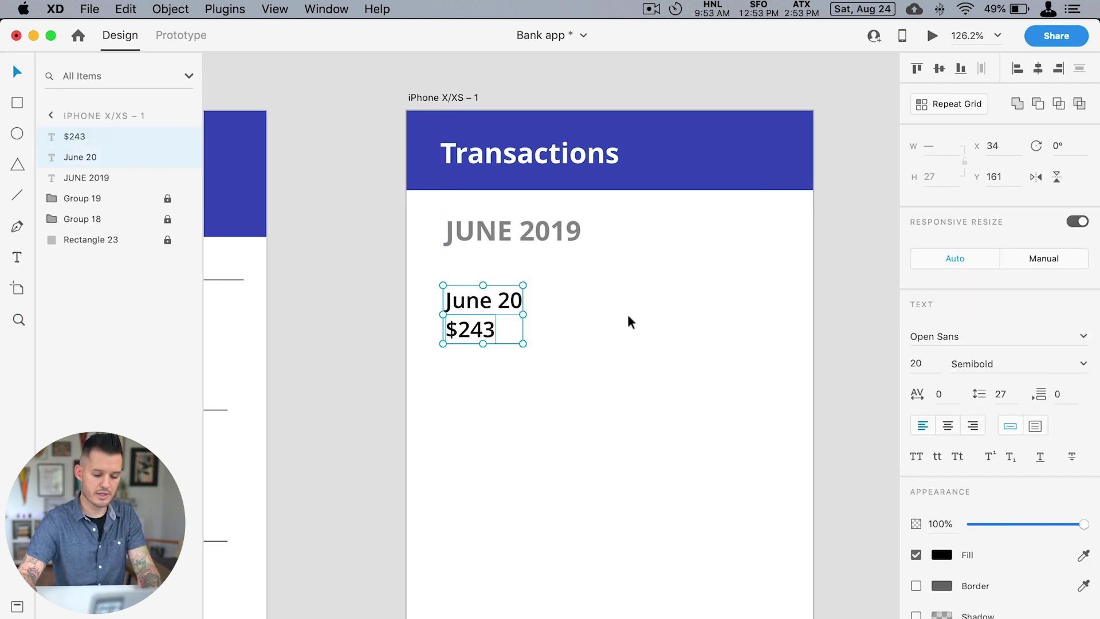
Step: Paste the green arrow and place it at the right end of the June 20 row
{"action": "key", "text": "super+v"}
{"action": "left_click_drag", "start_coordinate": [494, 357], "coordinate": [558, 316]}
{"action": "left_click", "coordinate": [550, 373]}
{"action": "left_click_drag", "start_coordinate": [499, 359], "coordinate": [772, 314]}
Step: Set the $243 text to 18 pt Regular
{"action": "left_click", "coordinate": [583, 372]}
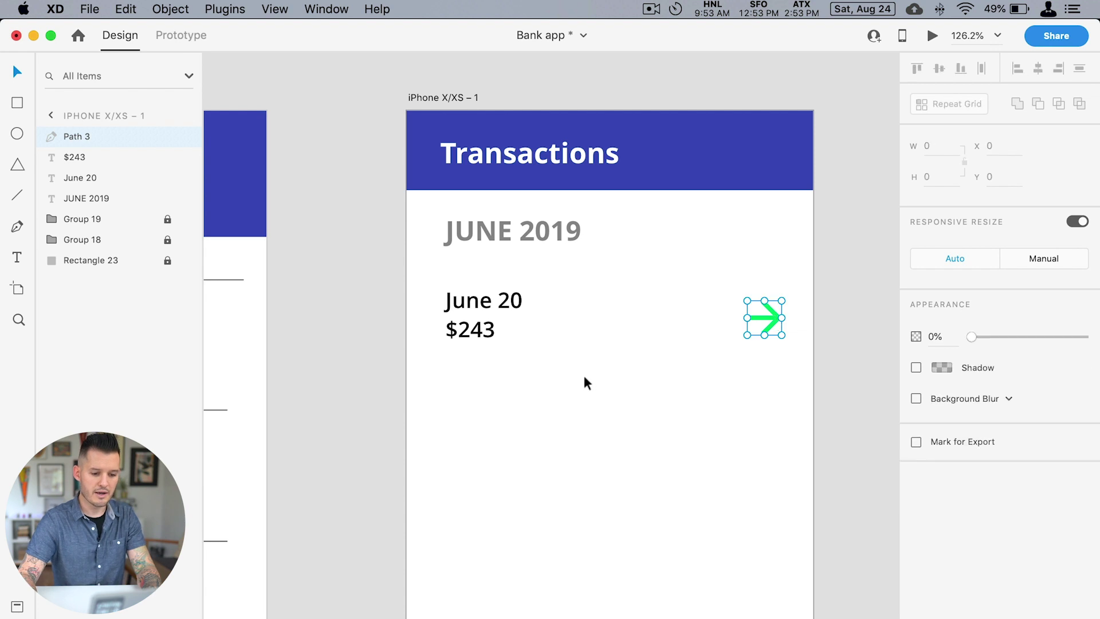
{"action": "scroll", "coordinate": [630, 366], "scroll_direction": "left", "scroll_amount": 5}
{"action": "left_click", "coordinate": [637, 316]}
{"action": "key", "text": "super+1"}
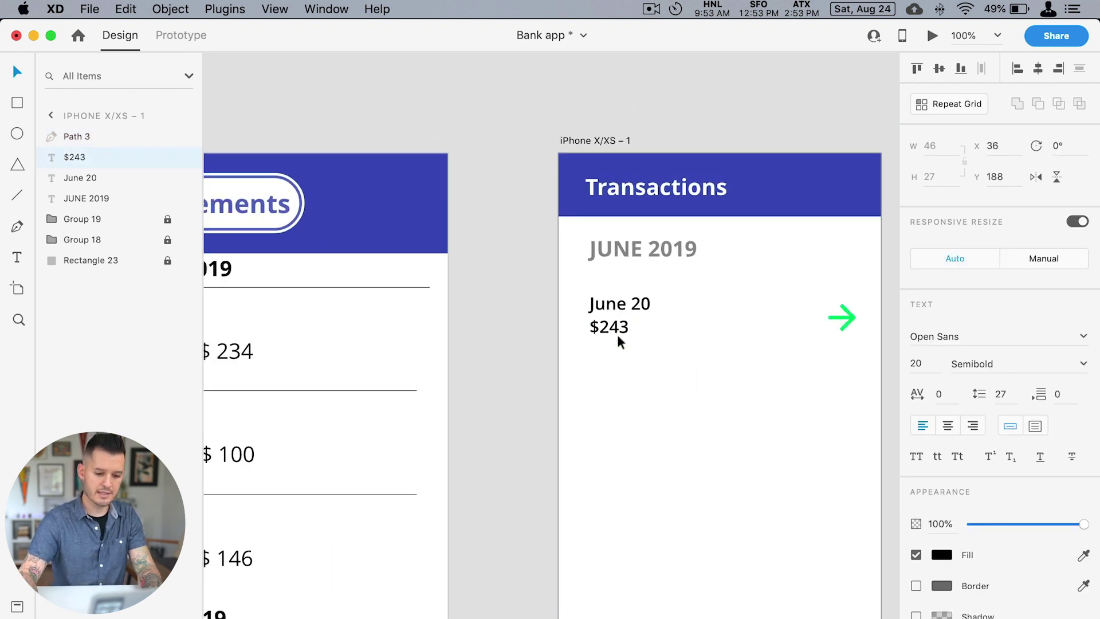
{"action": "left_click", "coordinate": [685, 398]}
{"action": "scroll", "coordinate": [687, 401], "scroll_direction": "left", "scroll_amount": 2}
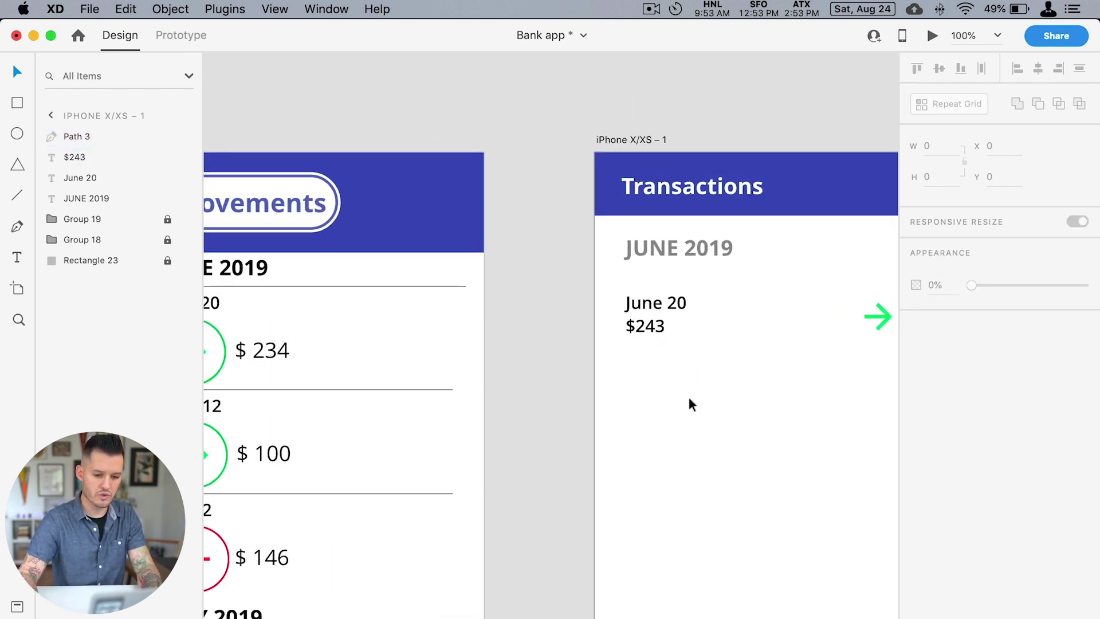
{"action": "left_click", "coordinate": [657, 329]}
{"action": "left_click", "coordinate": [930, 367]}
{"action": "type", "text": "18"}
{"action": "key", "text": "Return"}
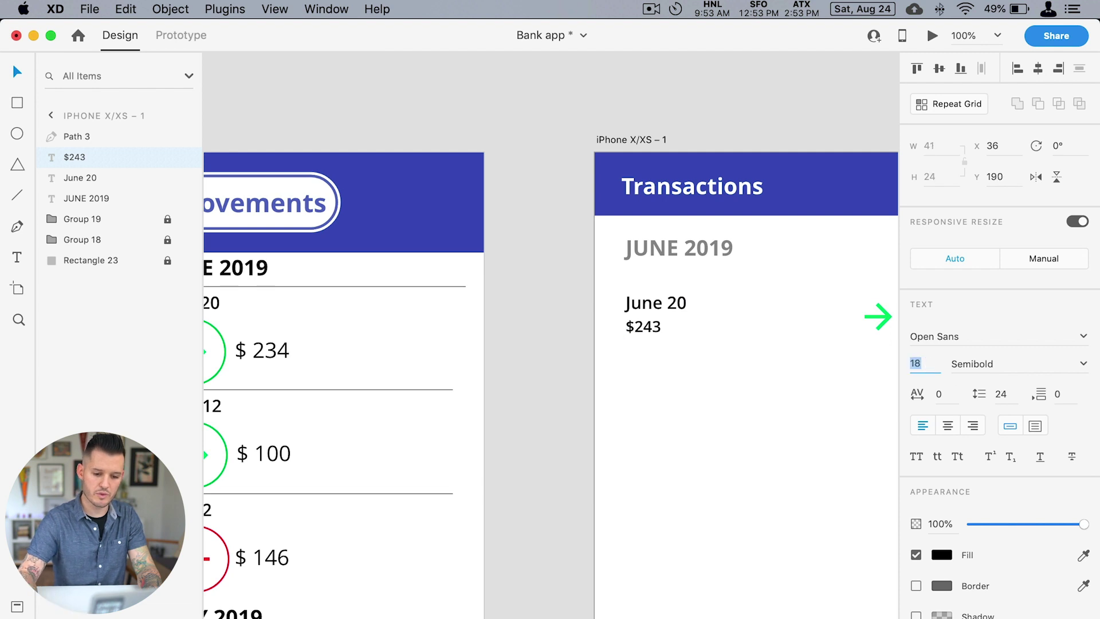
{"action": "left_click", "coordinate": [1083, 365]}
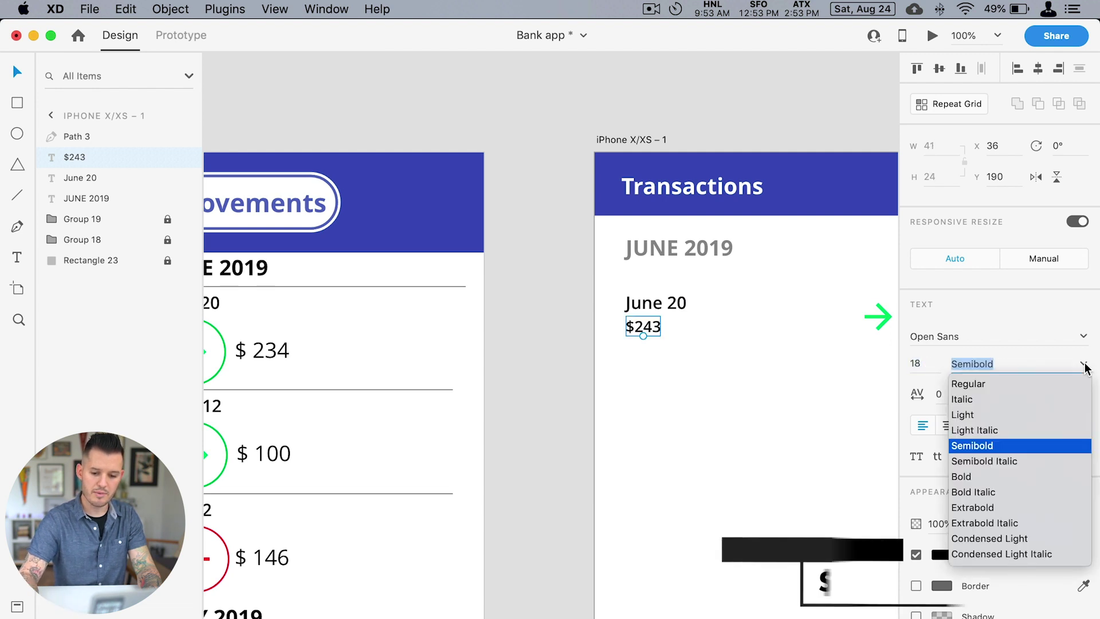
{"action": "left_click", "coordinate": [1021, 385]}
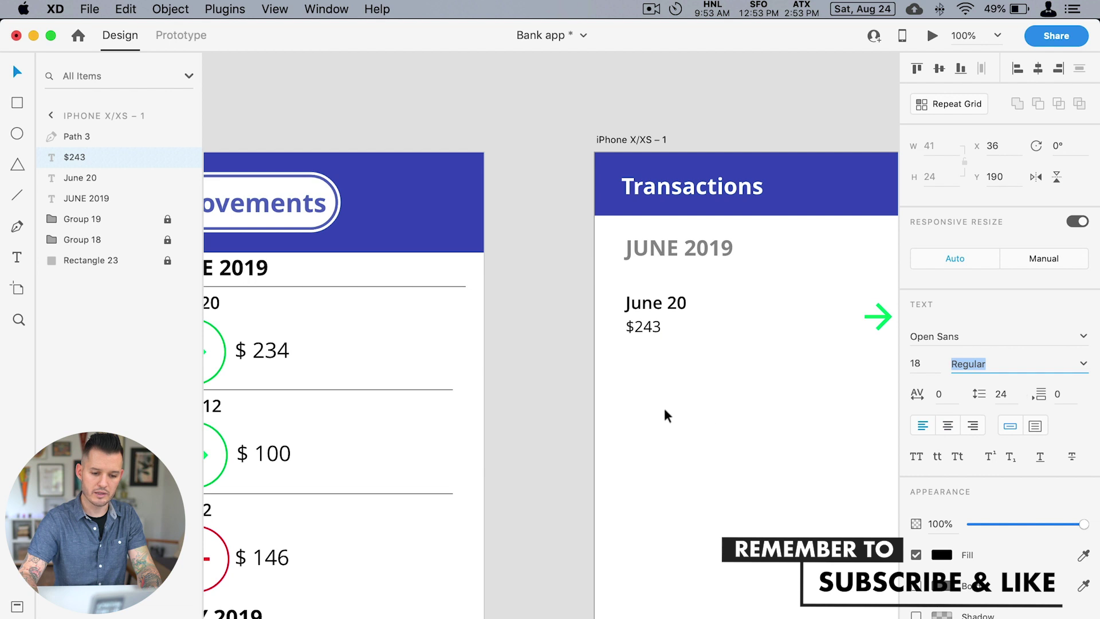
Step: Group June 20 and $243 with Cmd+G
{"action": "left_click", "coordinate": [668, 406]}
{"action": "key", "text": "Escape"}
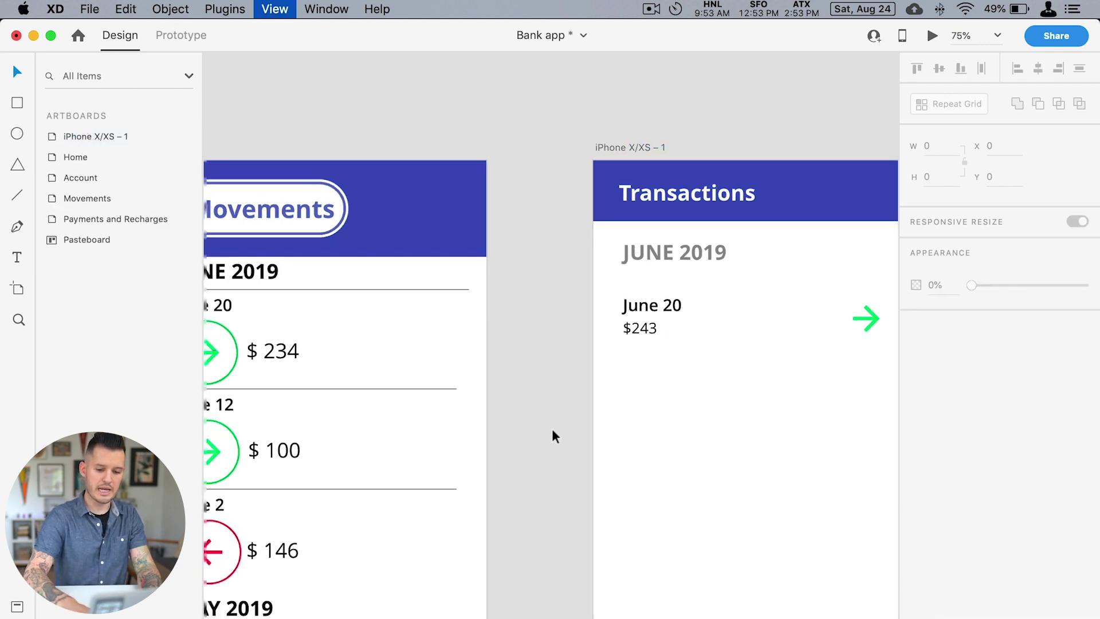
{"action": "scroll", "coordinate": [552, 428], "scroll_direction": "down", "scroll_amount": 3}
{"action": "scroll", "coordinate": [626, 387], "scroll_direction": "right", "scroll_amount": 1}
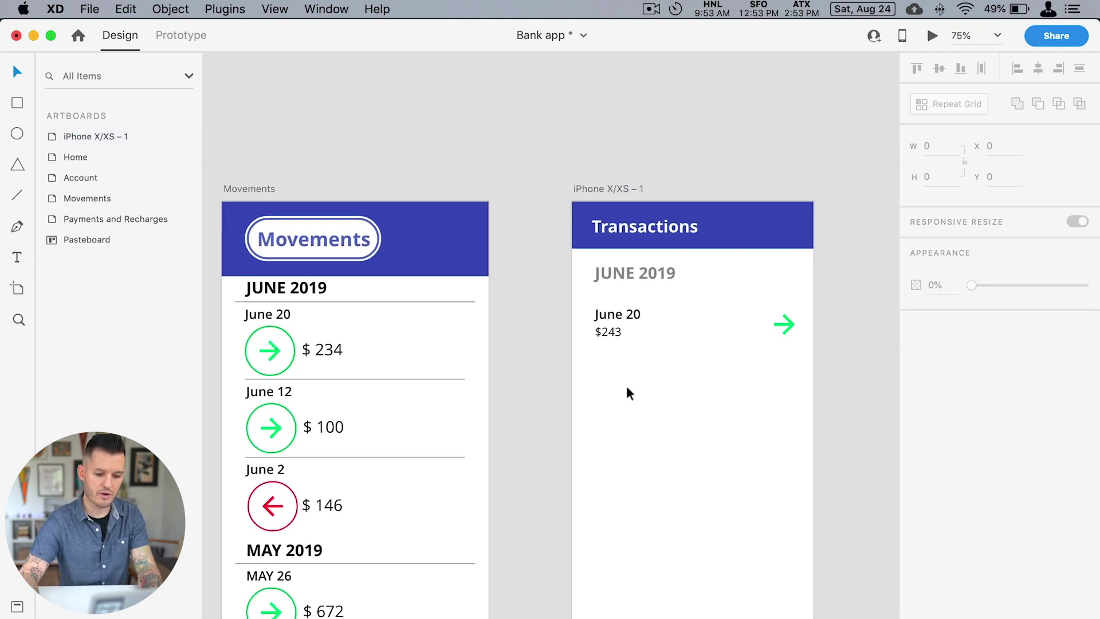
{"action": "left_click", "coordinate": [796, 331]}
{"action": "scroll", "coordinate": [793, 316], "scroll_direction": "up", "scroll_amount": 5}
{"action": "left_click", "coordinate": [455, 375]}
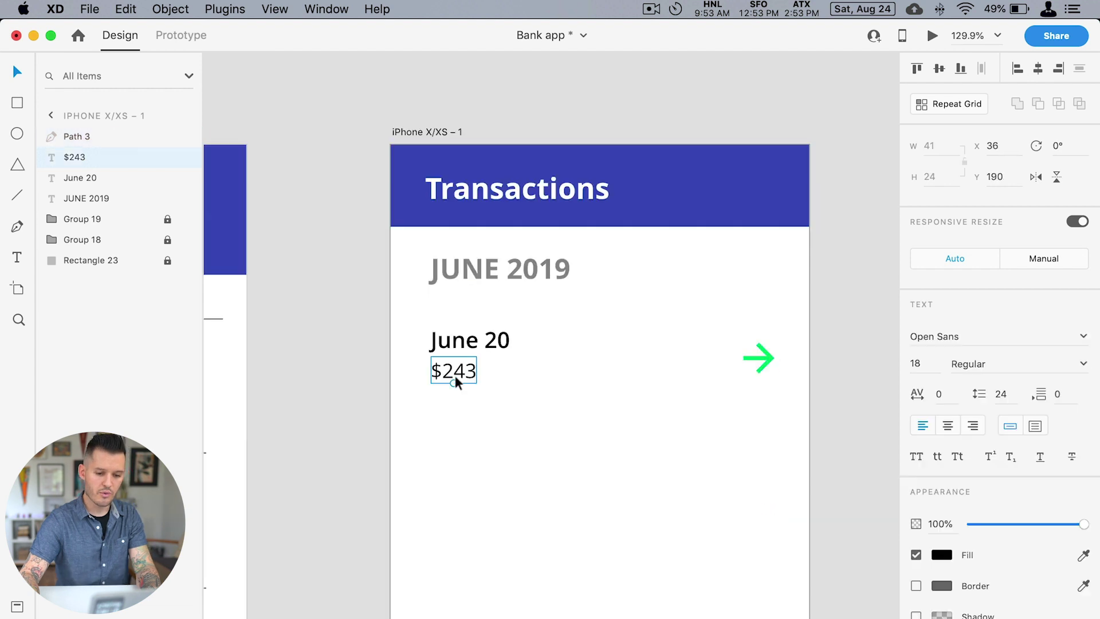
{"action": "left_click", "coordinate": [479, 343], "text": "shift"}
{"action": "key", "text": "super+g"}
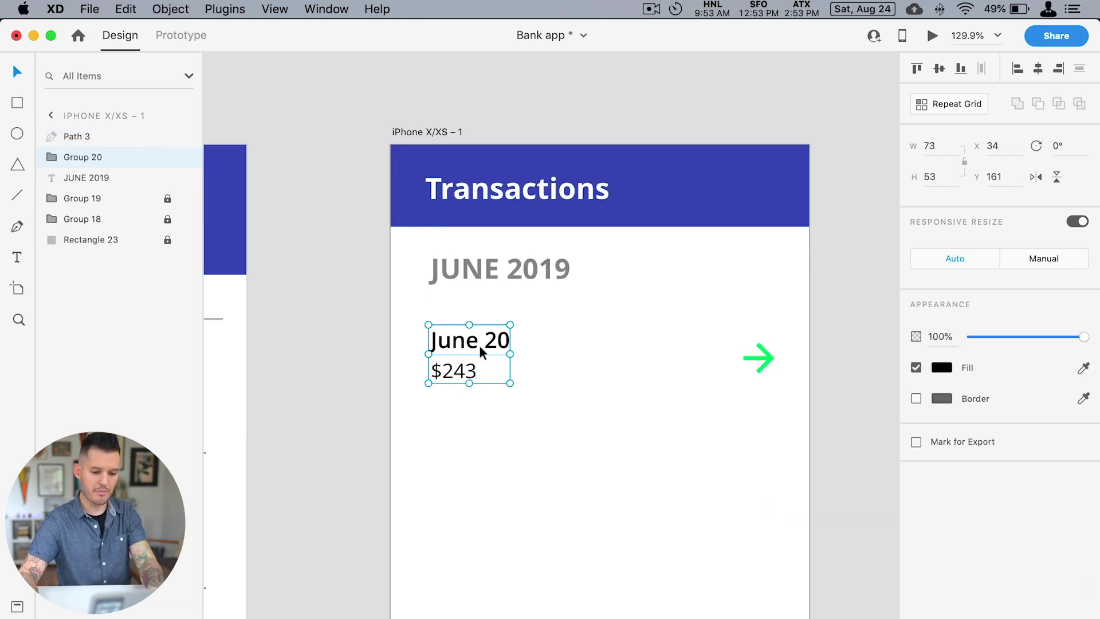
Step: Align the green arrow to the middle of the June 20 / $243 group
{"action": "left_click", "coordinate": [762, 354], "text": "shift"}
{"action": "left_click", "coordinate": [939, 69]}
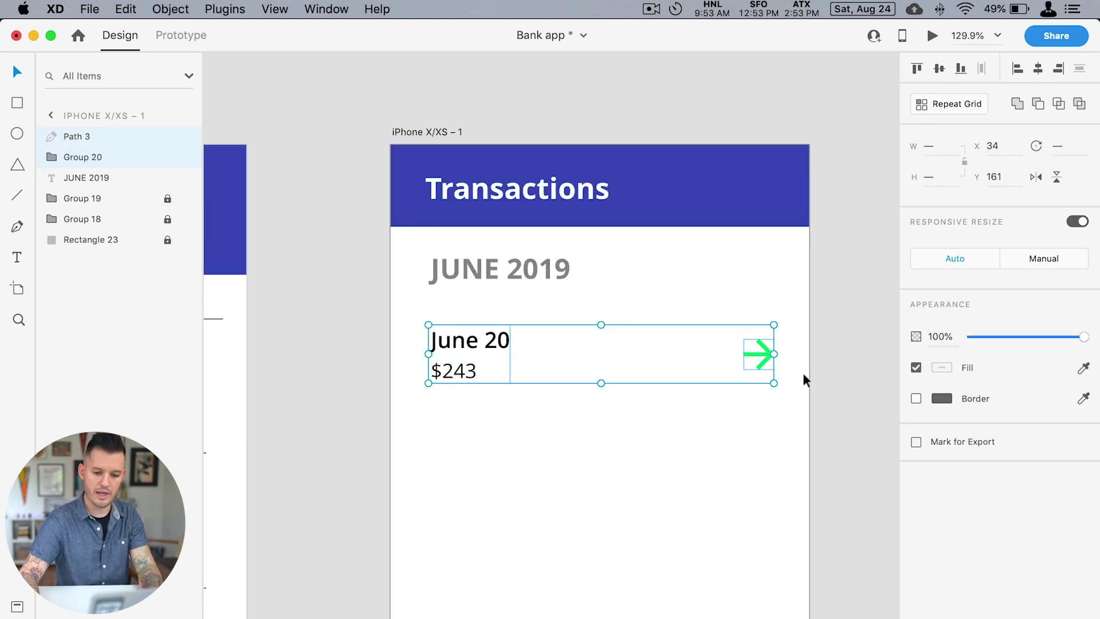
{"action": "left_click", "coordinate": [811, 356]}
{"action": "key", "text": "super+1"}
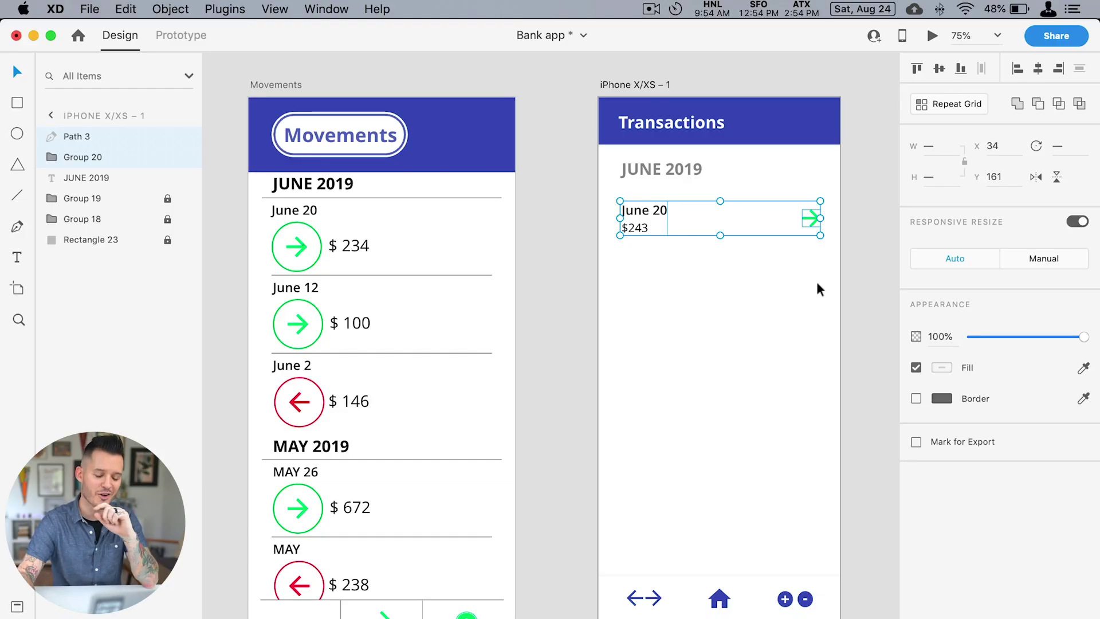
Step: Draw a row-sized rectangle over the June 20 / $243 entry
{"action": "left_click", "coordinate": [816, 281]}
{"action": "left_click", "coordinate": [625, 223]}
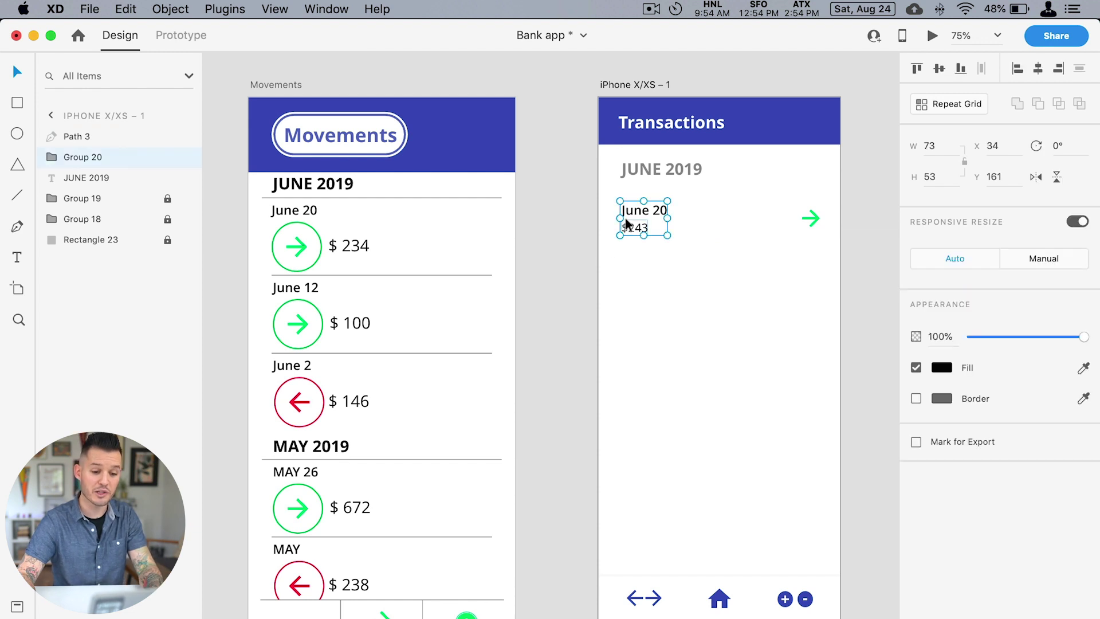
{"action": "key", "text": "r"}
{"action": "left_click_drag", "start_coordinate": [620, 246], "coordinate": [820, 188]}
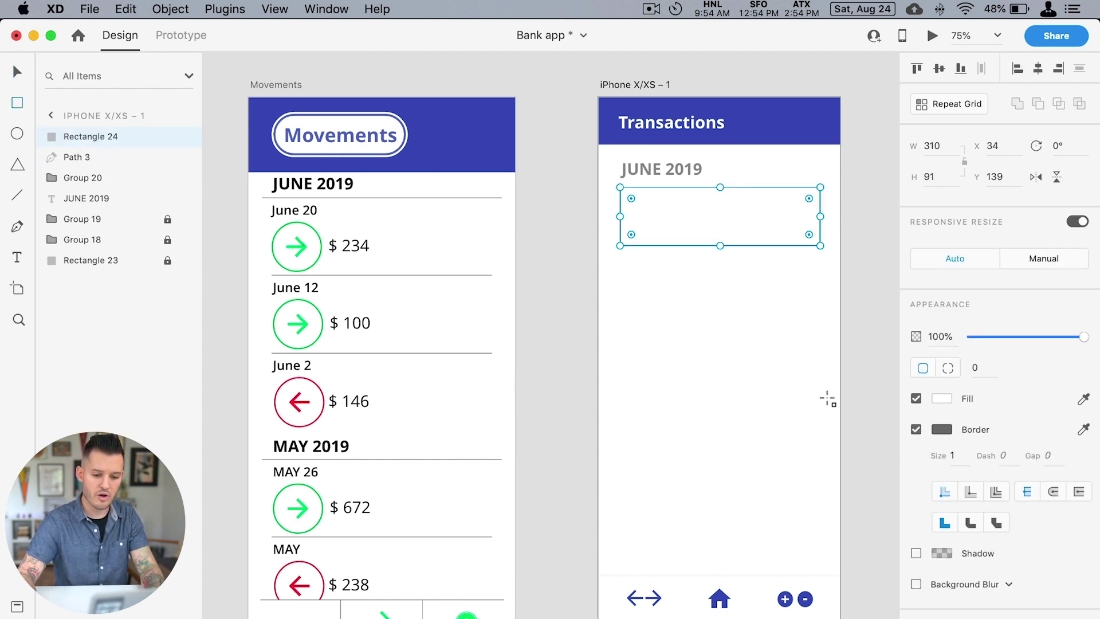
Step: Remove the white rectangle's border and move it behind the June 20 text and arrow
{"action": "key", "text": "Escape"}
{"action": "left_click", "coordinate": [764, 233]}
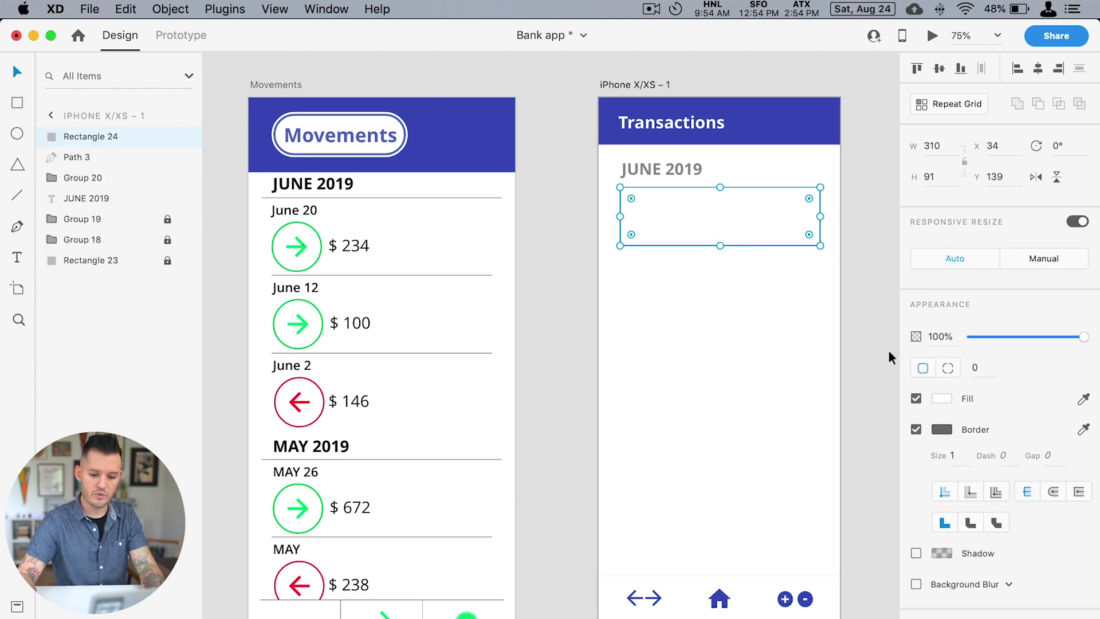
{"action": "left_click", "coordinate": [916, 398]}
{"action": "left_click", "coordinate": [916, 398]}
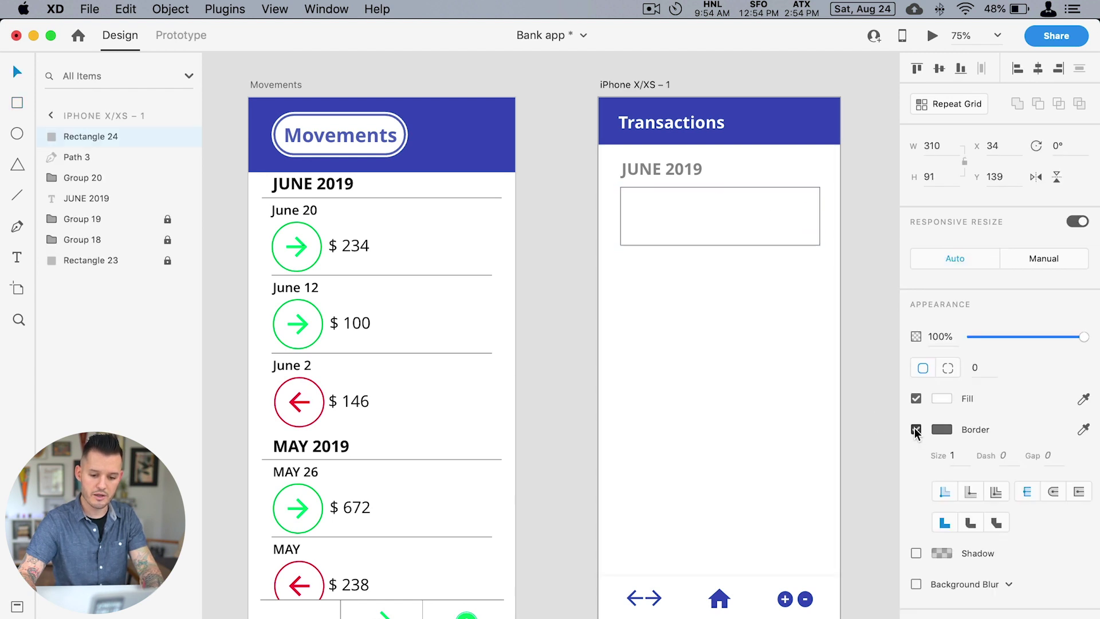
{"action": "left_click", "coordinate": [916, 429]}
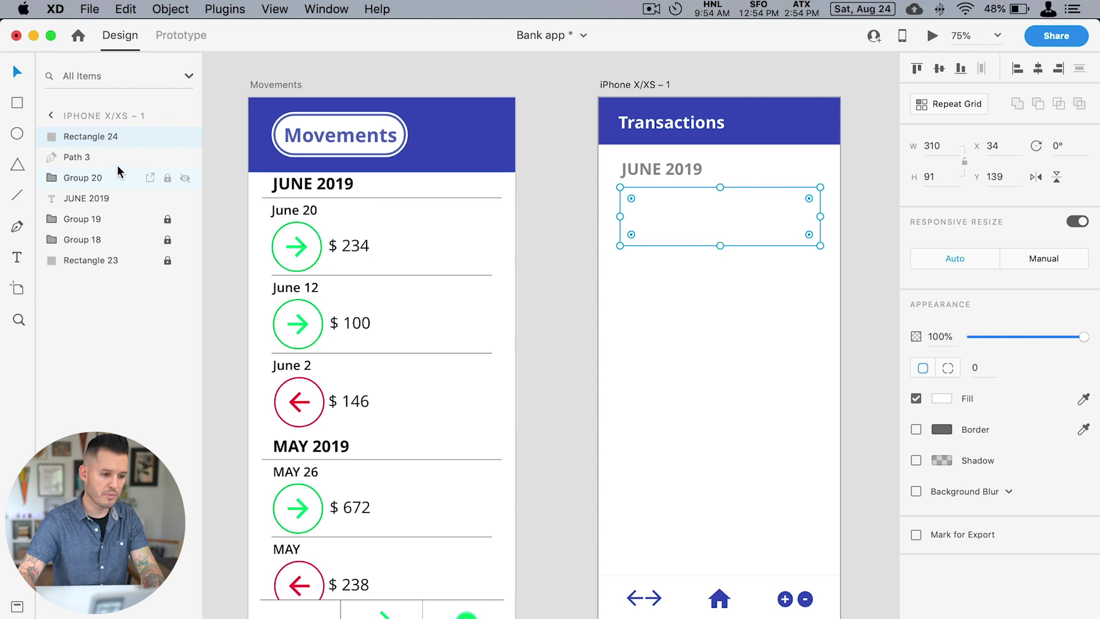
{"action": "left_click_drag", "start_coordinate": [90, 136], "coordinate": [91, 204]}
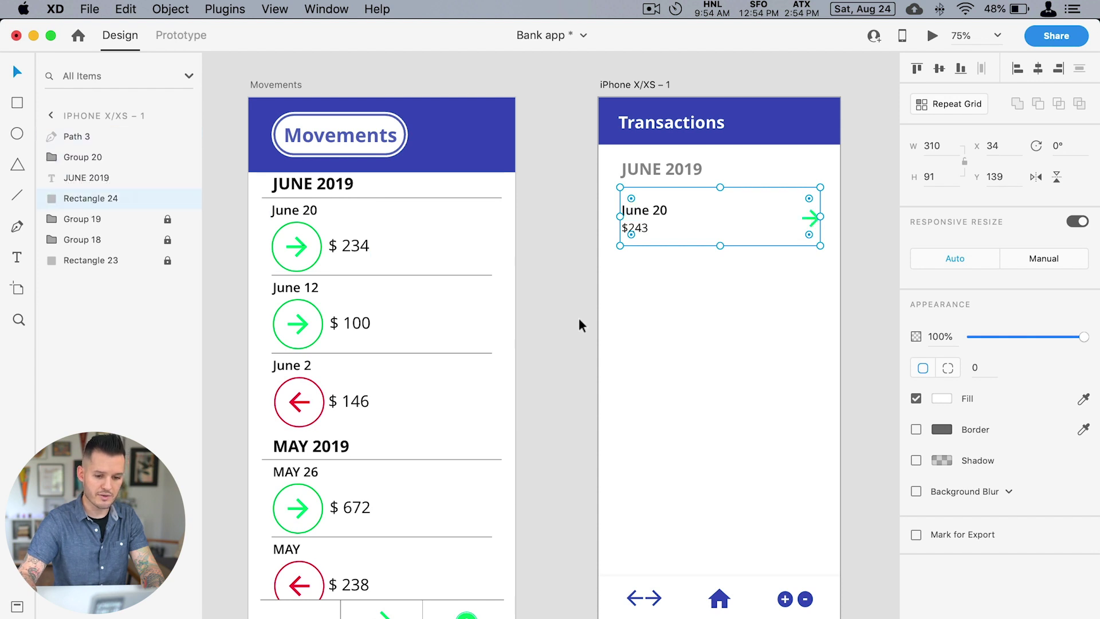
{"action": "left_click", "coordinate": [578, 319]}
Step: Select the white card, the green arrow and the June 20 group together
{"action": "scroll", "coordinate": [864, 194], "scroll_direction": "up", "scroll_amount": 5}
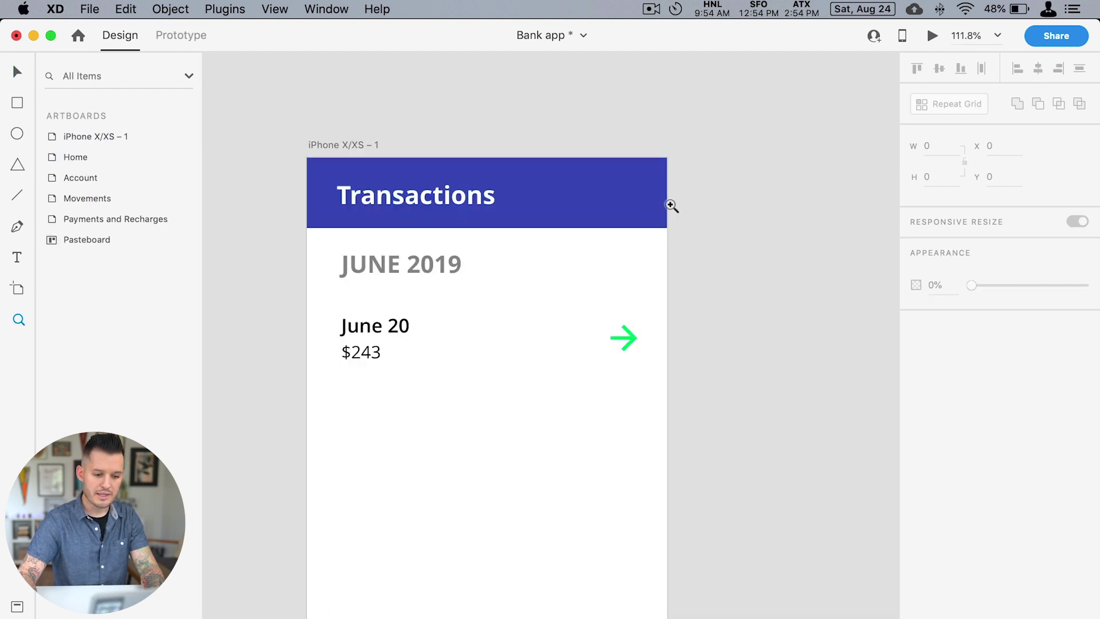
{"action": "left_click", "coordinate": [499, 357]}
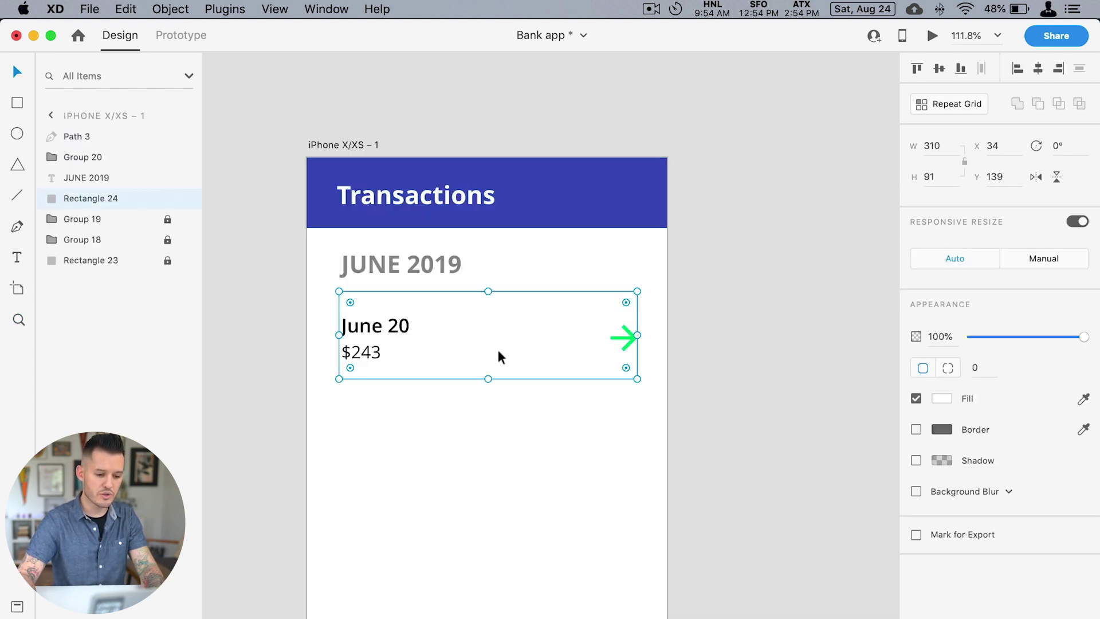
{"action": "left_click", "coordinate": [629, 337], "text": "shift"}
{"action": "left_click", "coordinate": [338, 328], "text": "shift"}
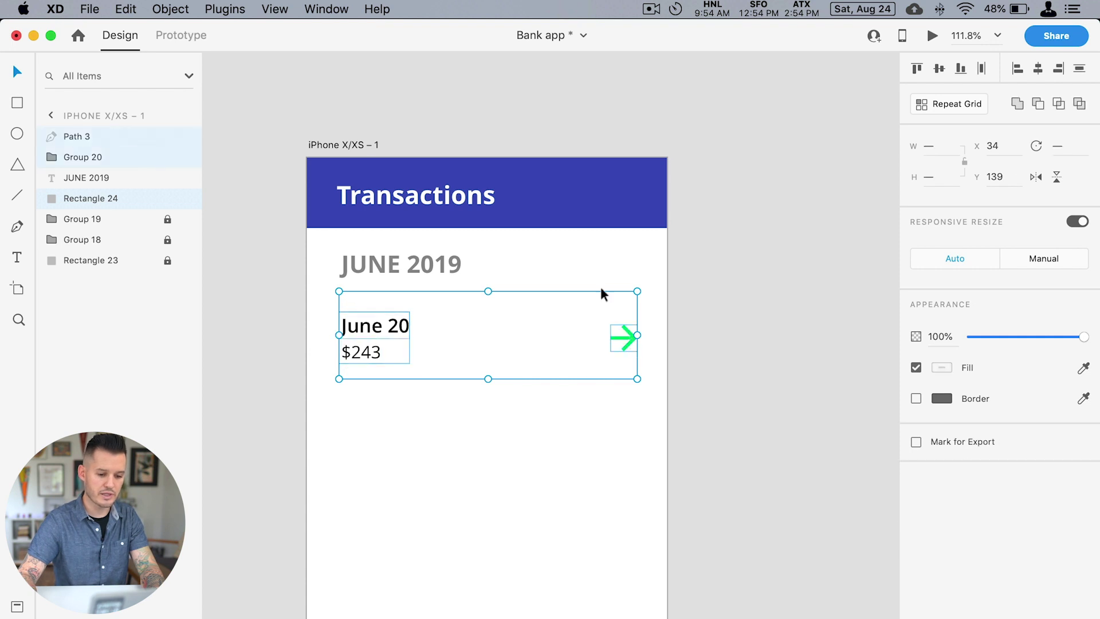
Step: Vertically centre the June 20 text and green arrow within the white card
{"action": "left_click", "coordinate": [938, 70]}
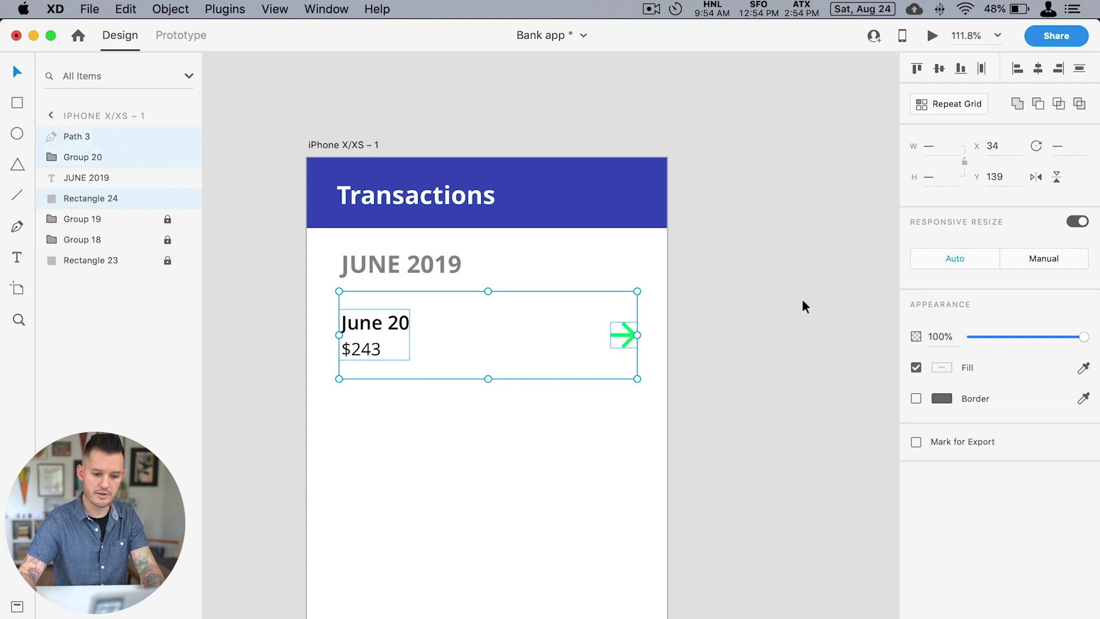
{"action": "left_click", "coordinate": [767, 325]}
{"action": "left_click", "coordinate": [537, 333]}
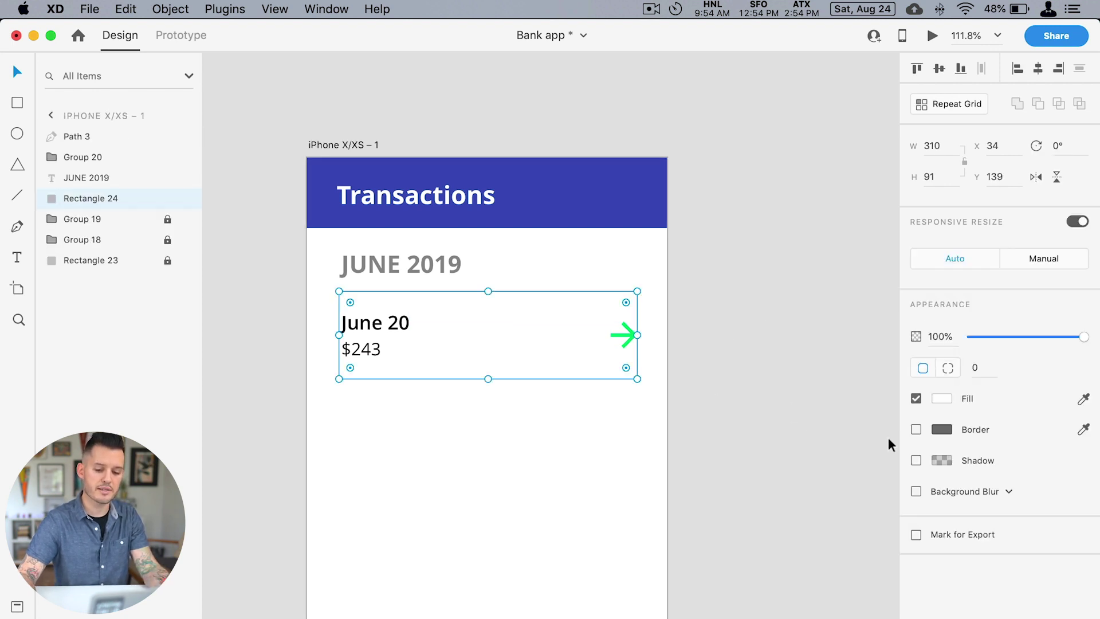
Step: Give the card a black drop shadow with Y offset 1, blur 0 and 8% opacity
{"action": "left_click", "coordinate": [916, 461]}
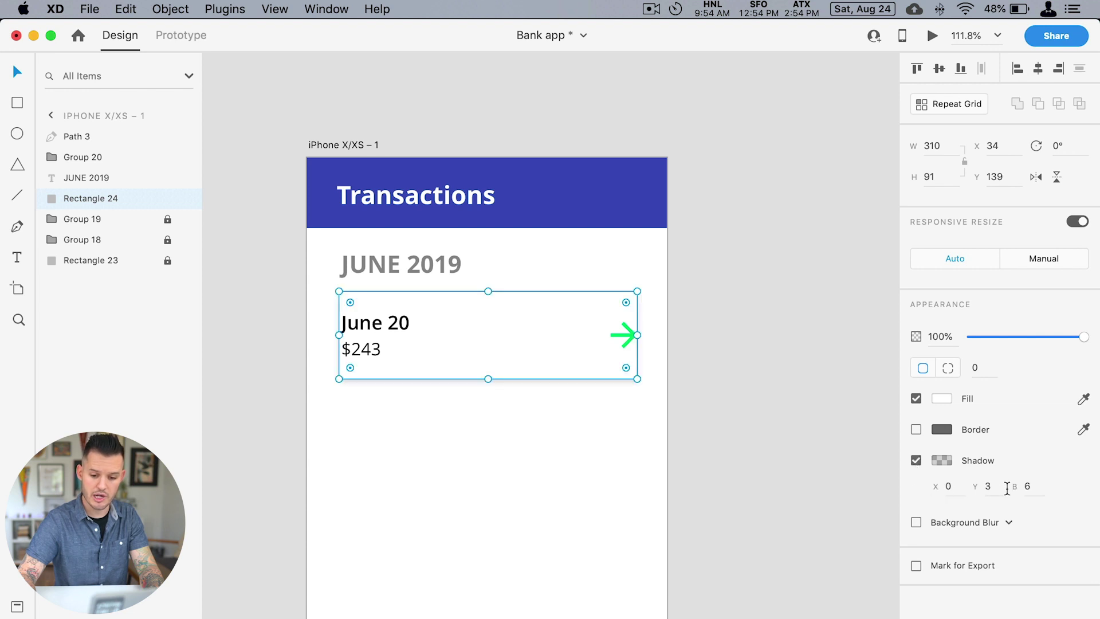
{"action": "type", "text": "0"}
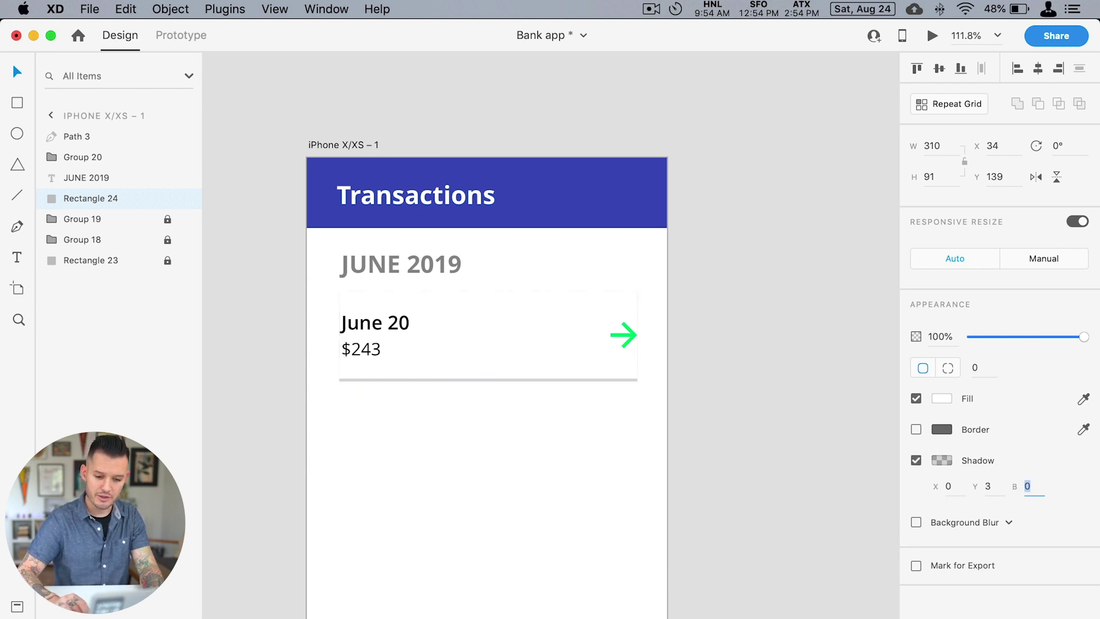
{"action": "key", "text": "Return"}
{"action": "left_click", "coordinate": [988, 486]}
{"action": "type", "text": "1"}
{"action": "key", "text": "Return"}
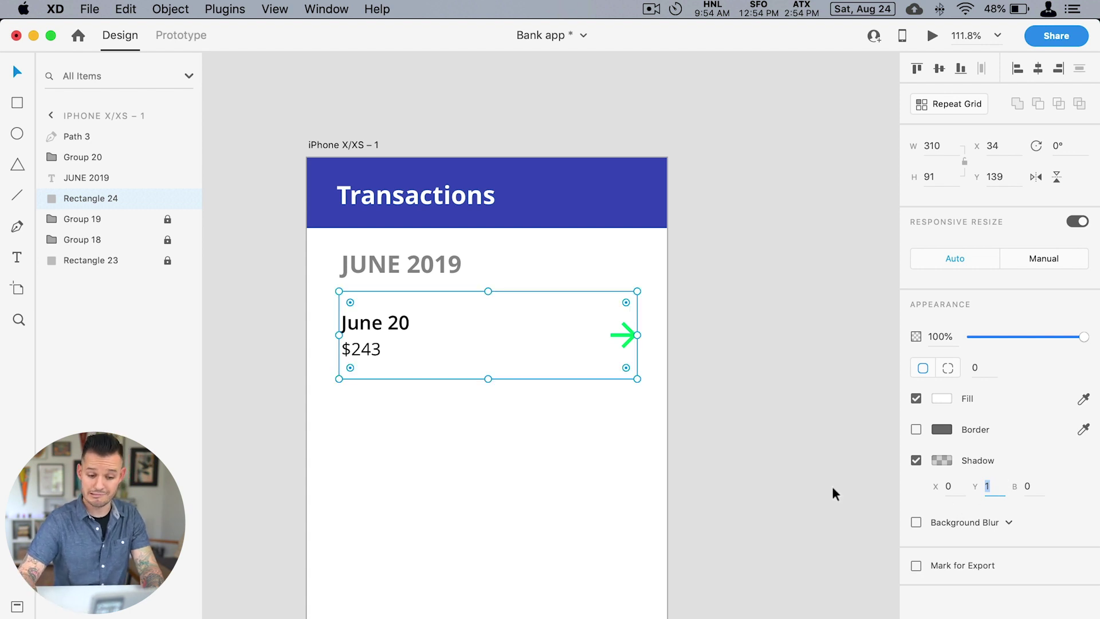
{"action": "left_click", "coordinate": [941, 460]}
{"action": "left_click_drag", "start_coordinate": [906, 477], "coordinate": [906, 489]}
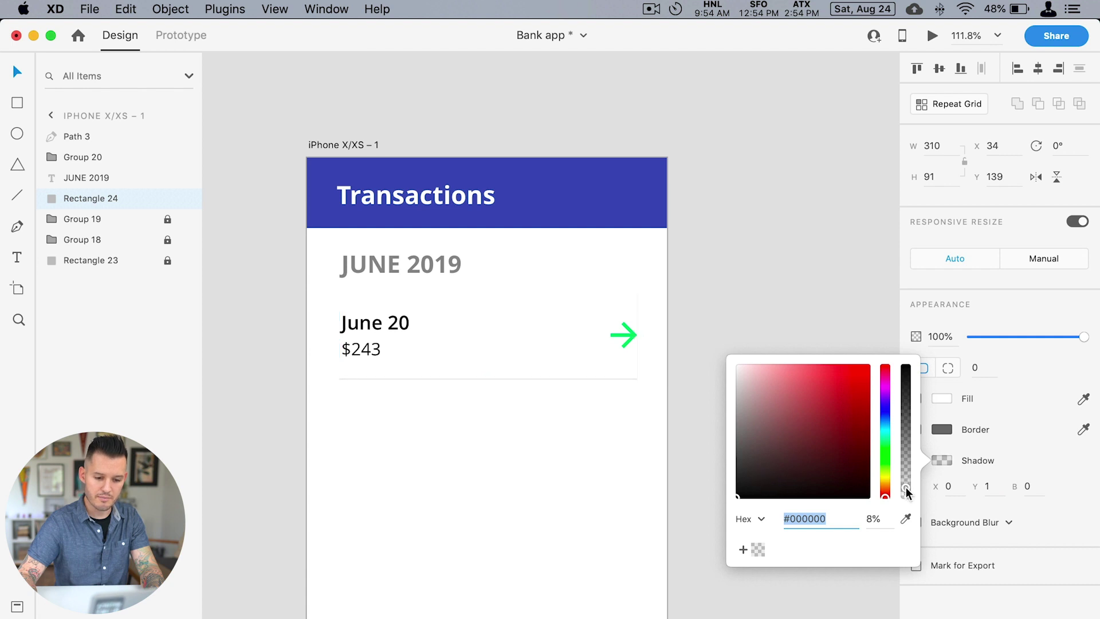
{"action": "left_click", "coordinate": [816, 291]}
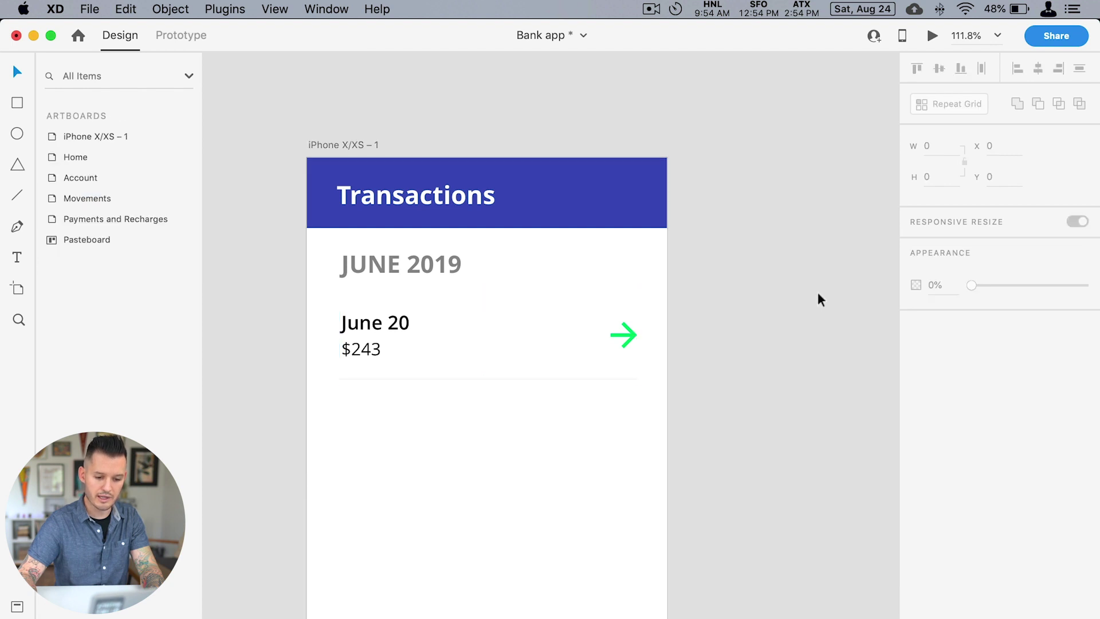
{"action": "left_click", "coordinate": [607, 328]}
{"action": "left_click", "coordinate": [631, 335], "text": "shift"}
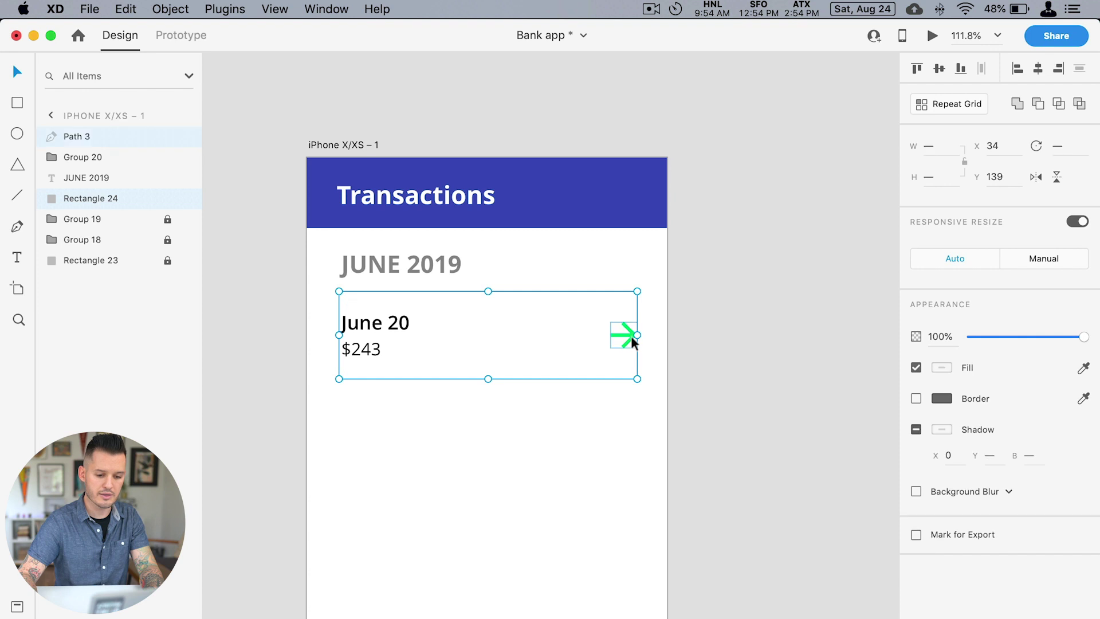
Step: Group the card, arrow and text, then Repeat Grid the row down to about six rows
{"action": "left_click", "coordinate": [371, 327], "text": "shift"}
{"action": "key", "text": "super+g"}
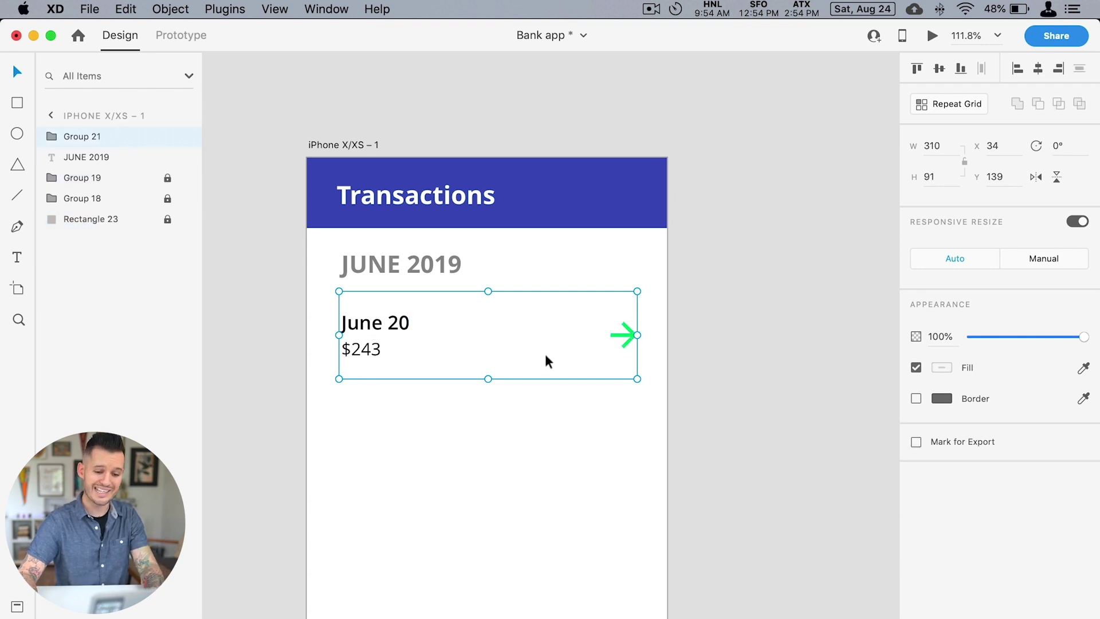
{"action": "left_click", "coordinate": [937, 105]}
{"action": "key", "text": "super+1"}
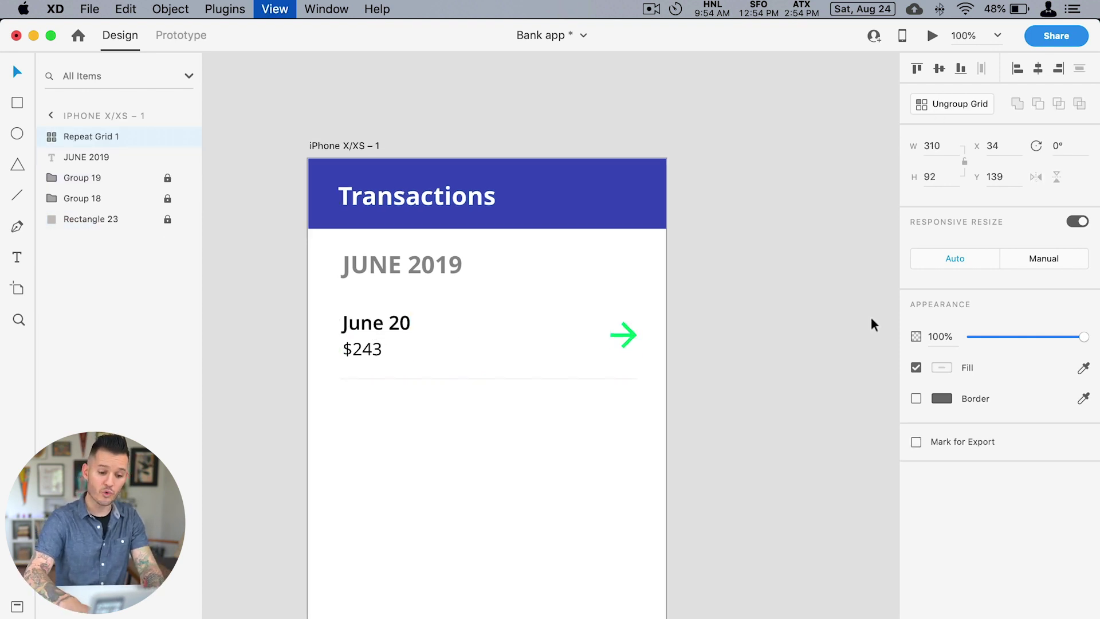
{"action": "scroll", "coordinate": [597, 436], "scroll_direction": "down", "scroll_amount": 5}
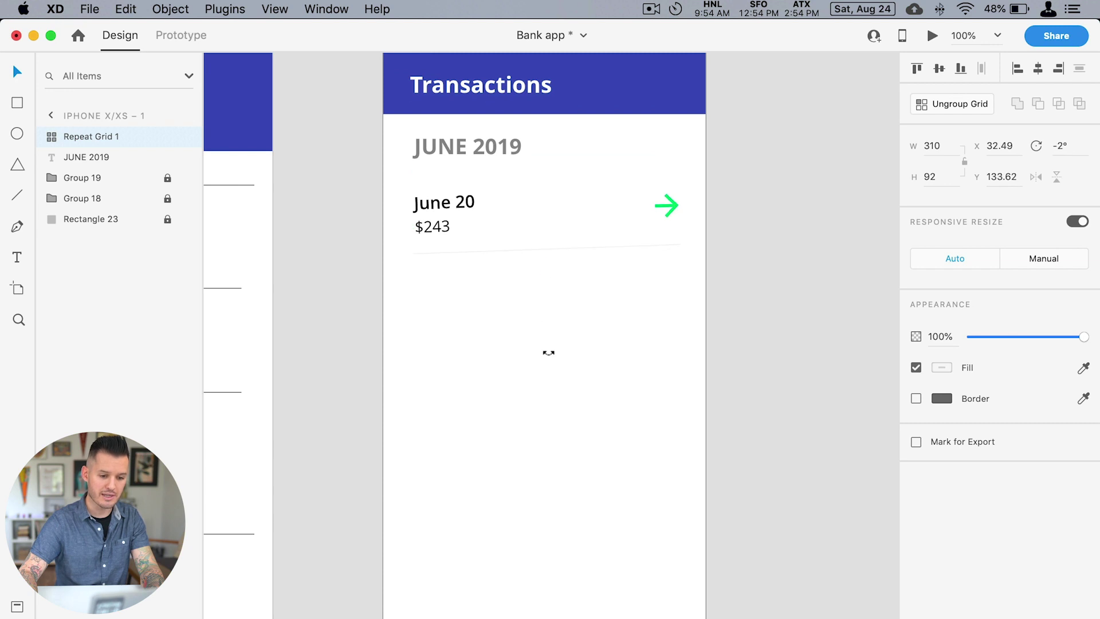
{"action": "left_click_drag", "start_coordinate": [552, 270], "coordinate": [576, 559]}
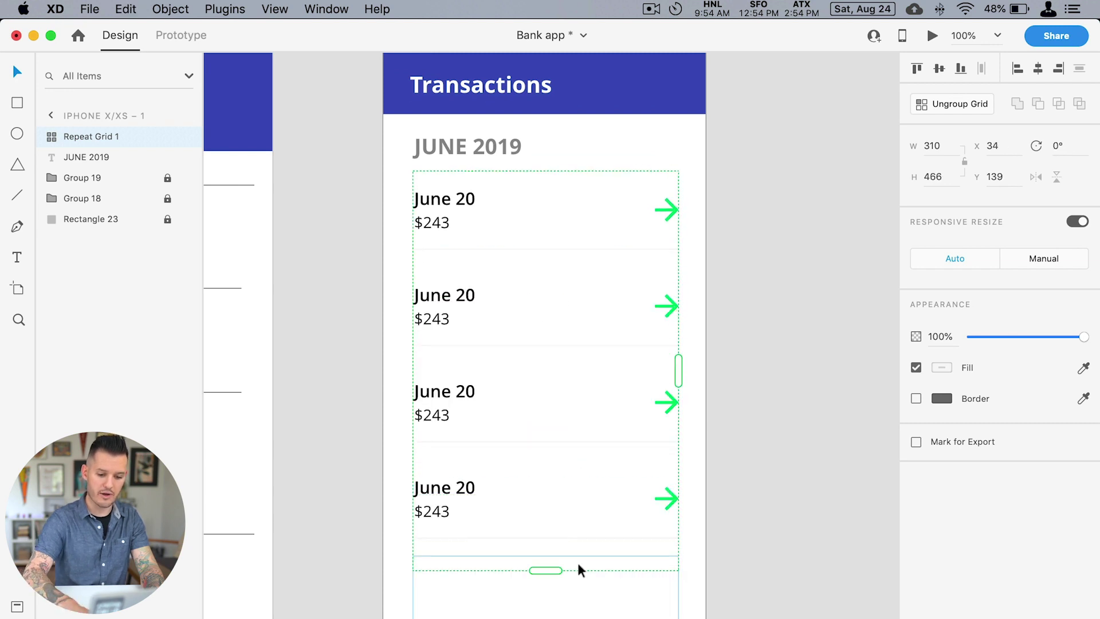
{"action": "left_click", "coordinate": [717, 305]}
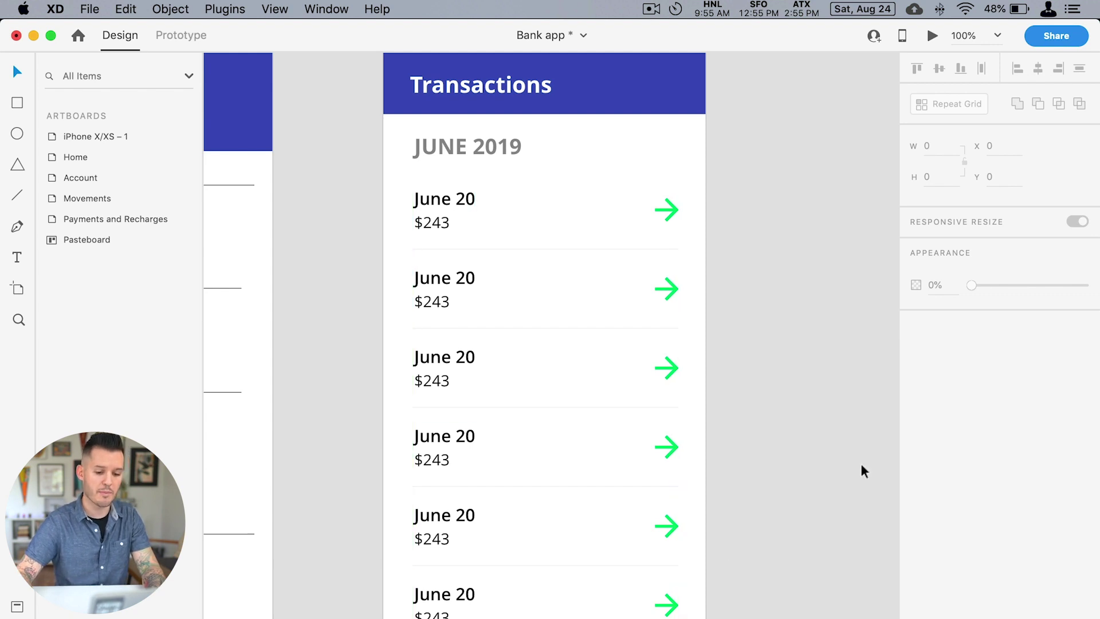
Step: Try rotating the second row's arrow, undo it, and reselect the whole repeat grid
{"action": "double_click", "coordinate": [673, 289]}
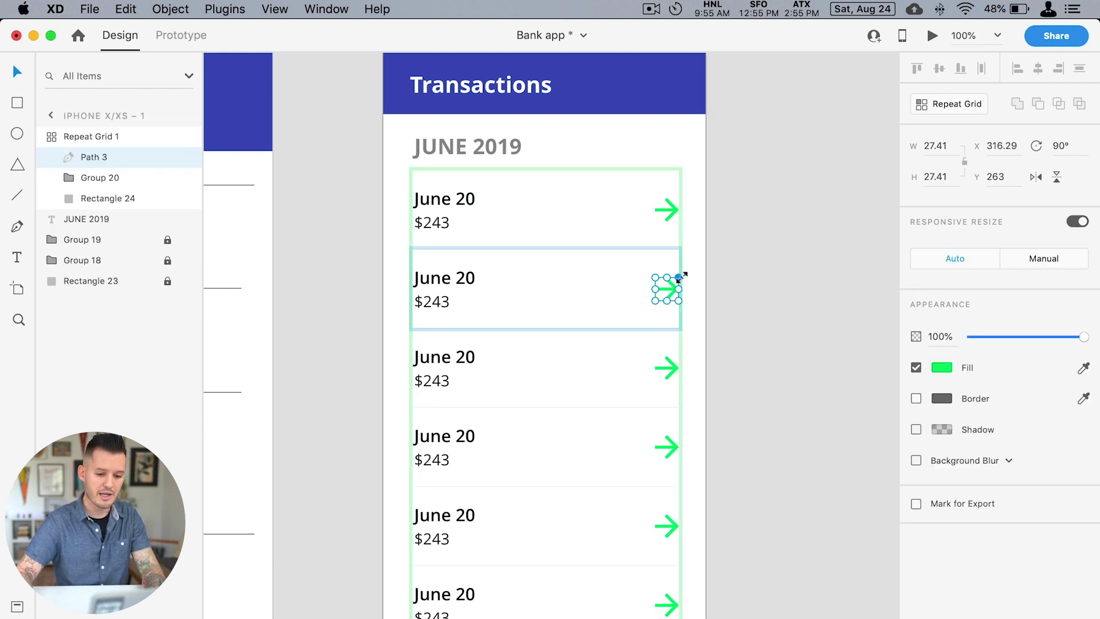
{"action": "left_click_drag", "start_coordinate": [680, 275], "coordinate": [658, 289]}
{"action": "key", "text": "super+z"}
{"action": "left_click", "coordinate": [750, 303]}
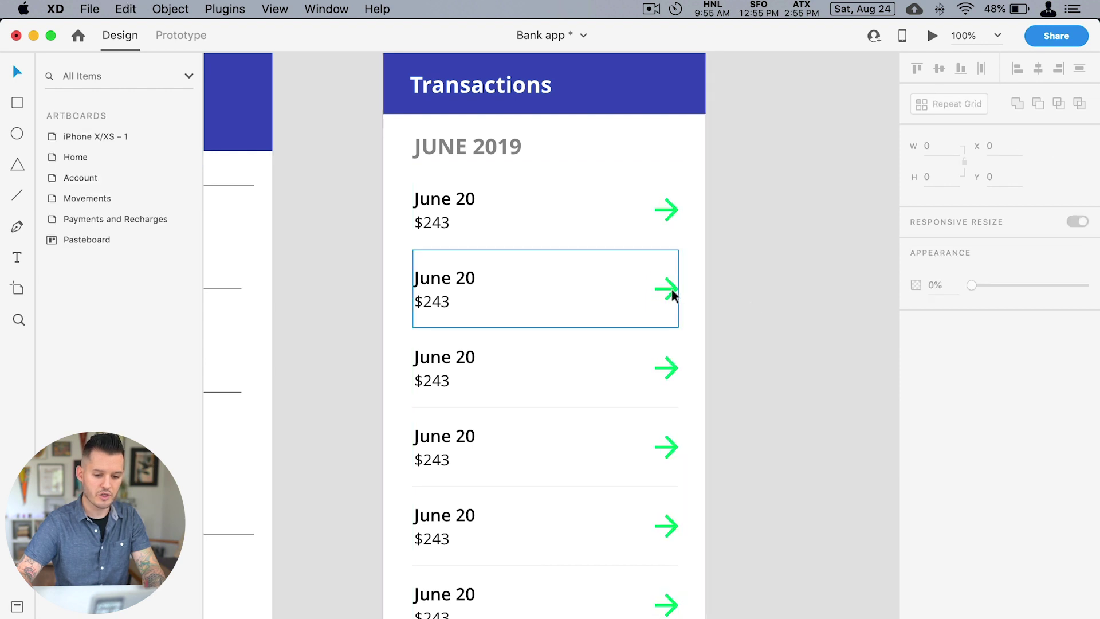
{"action": "double_click", "coordinate": [671, 288]}
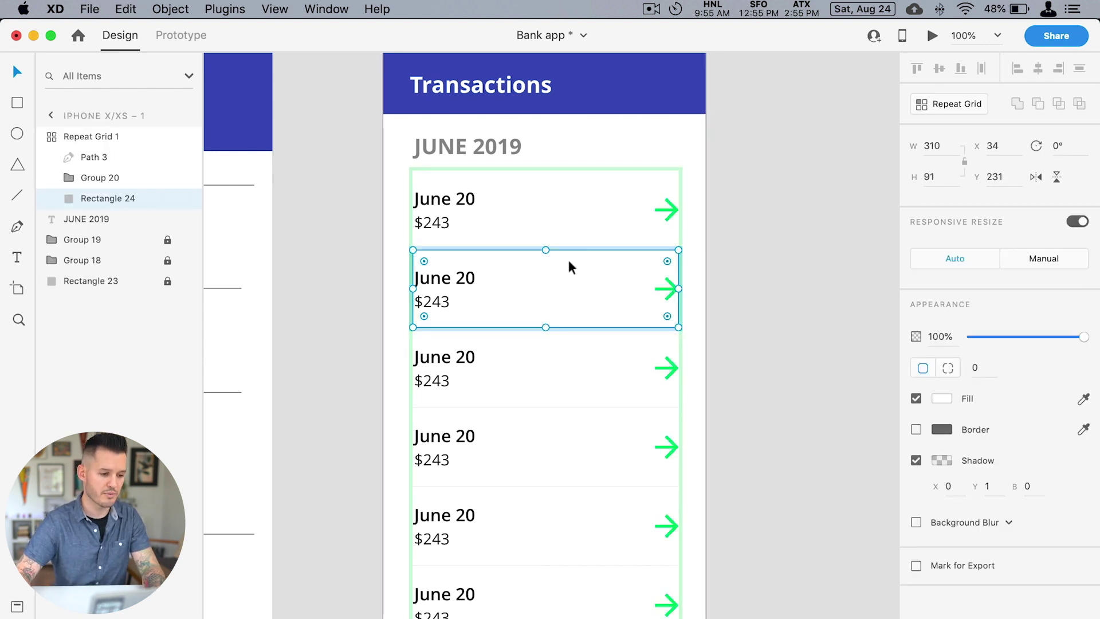
{"action": "left_click", "coordinate": [781, 253]}
{"action": "left_click", "coordinate": [547, 217]}
Step: Ungroup the grid, then make the second row's arrow red and pointing left
{"action": "right_click", "coordinate": [547, 217]}
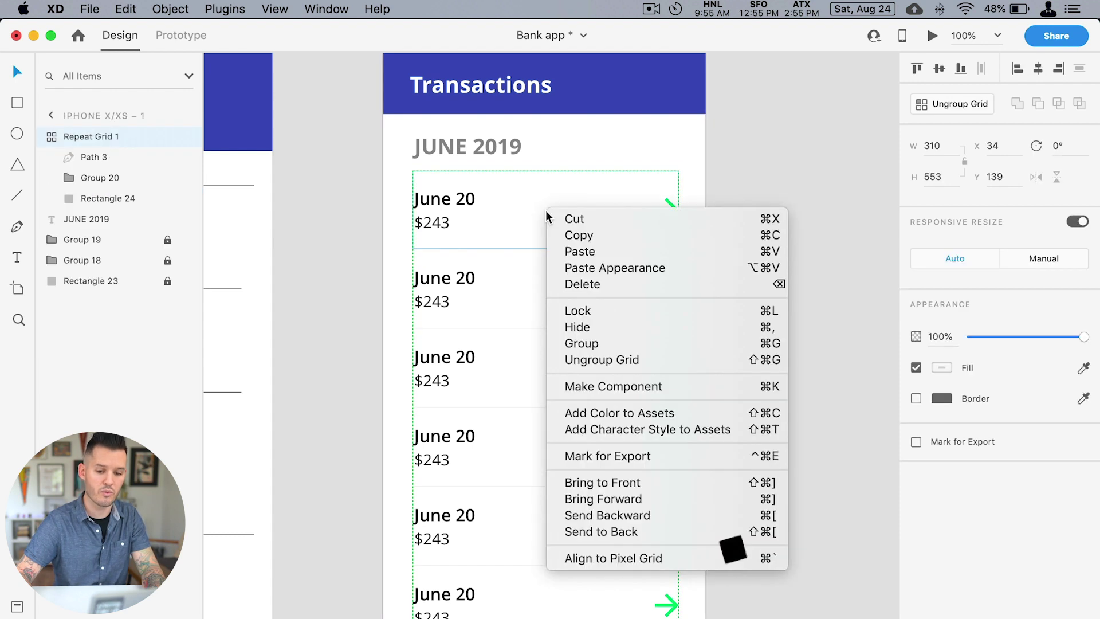
{"action": "left_click", "coordinate": [595, 359]}
{"action": "left_click", "coordinate": [812, 252]}
{"action": "double_click", "coordinate": [673, 282]}
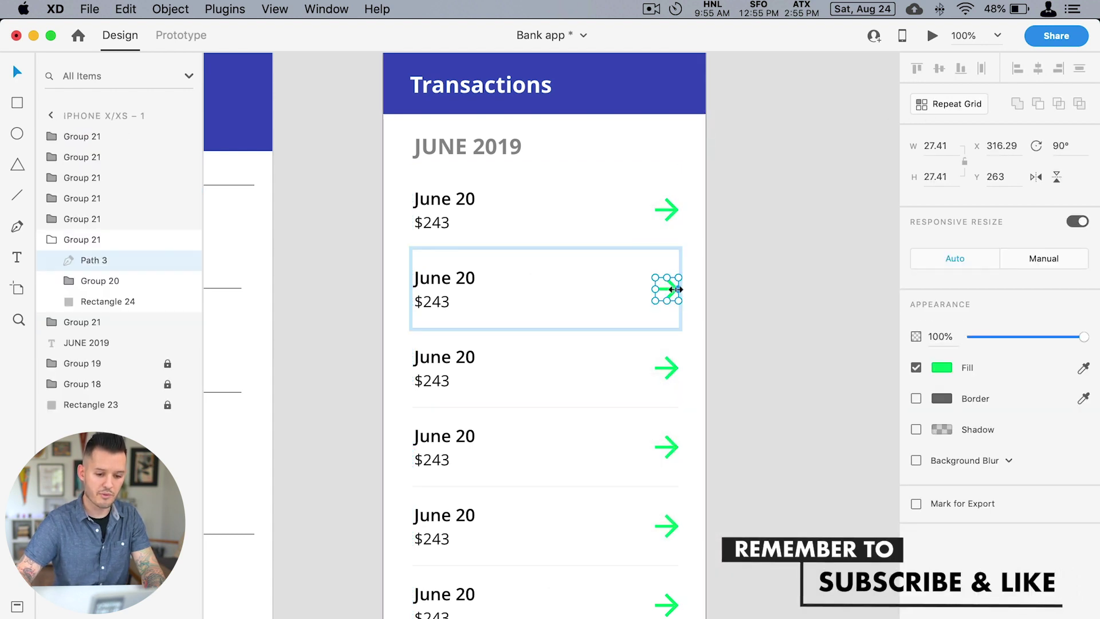
{"action": "left_click_drag", "start_coordinate": [680, 274], "coordinate": [638, 315]}
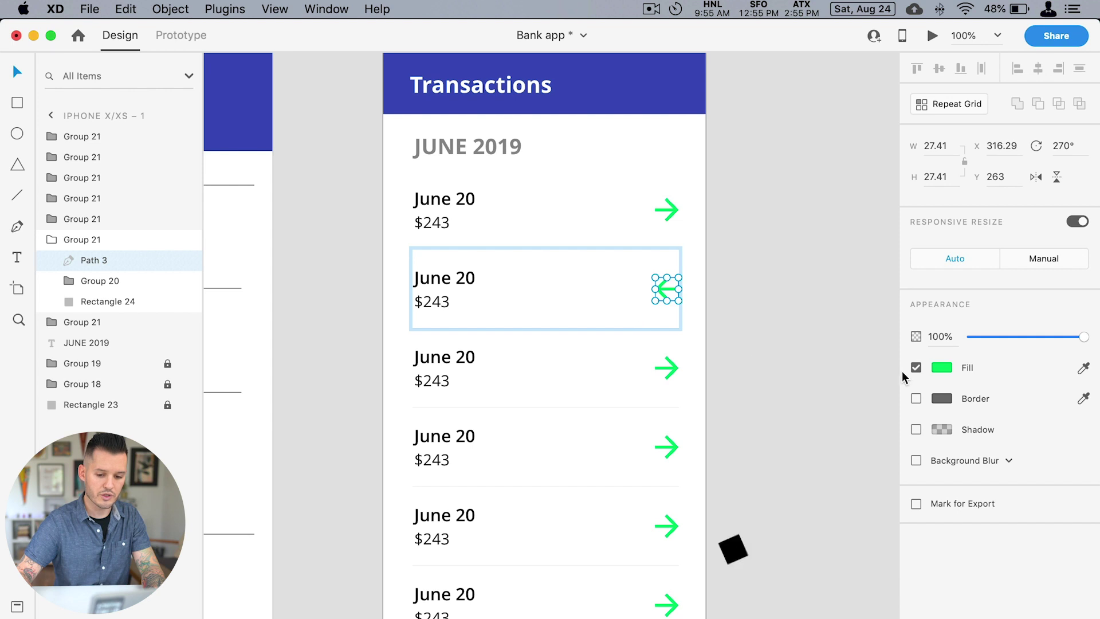
{"action": "left_click", "coordinate": [941, 368]}
{"action": "left_click_drag", "start_coordinate": [885, 410], "coordinate": [887, 434]}
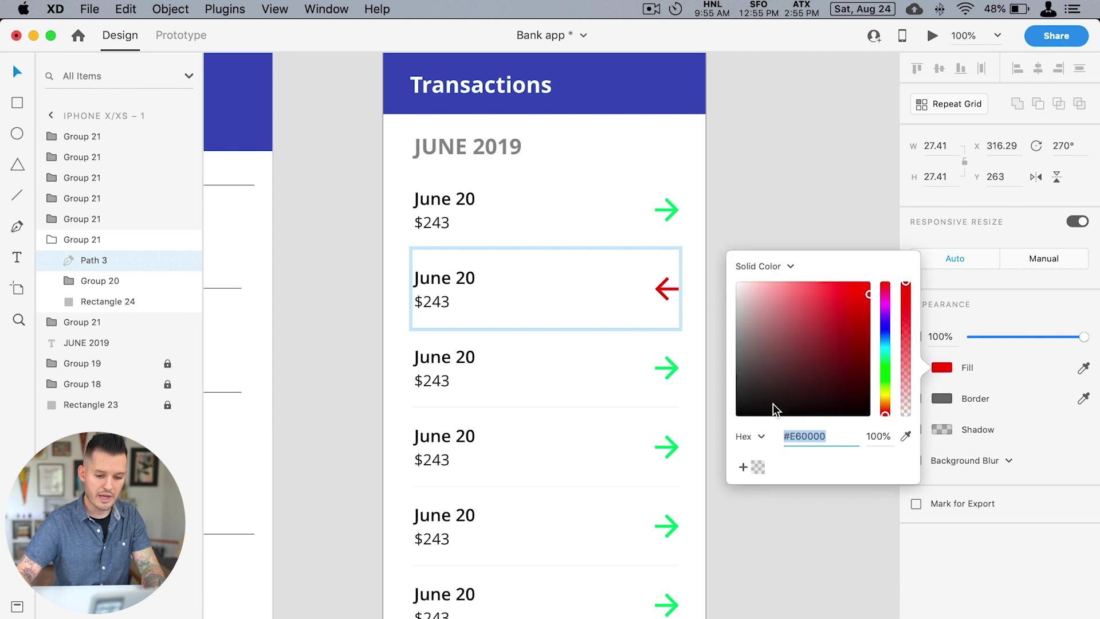
{"action": "left_click", "coordinate": [777, 561]}
Step: Turn the fourth row's arrow red
{"action": "double_click", "coordinate": [673, 447]}
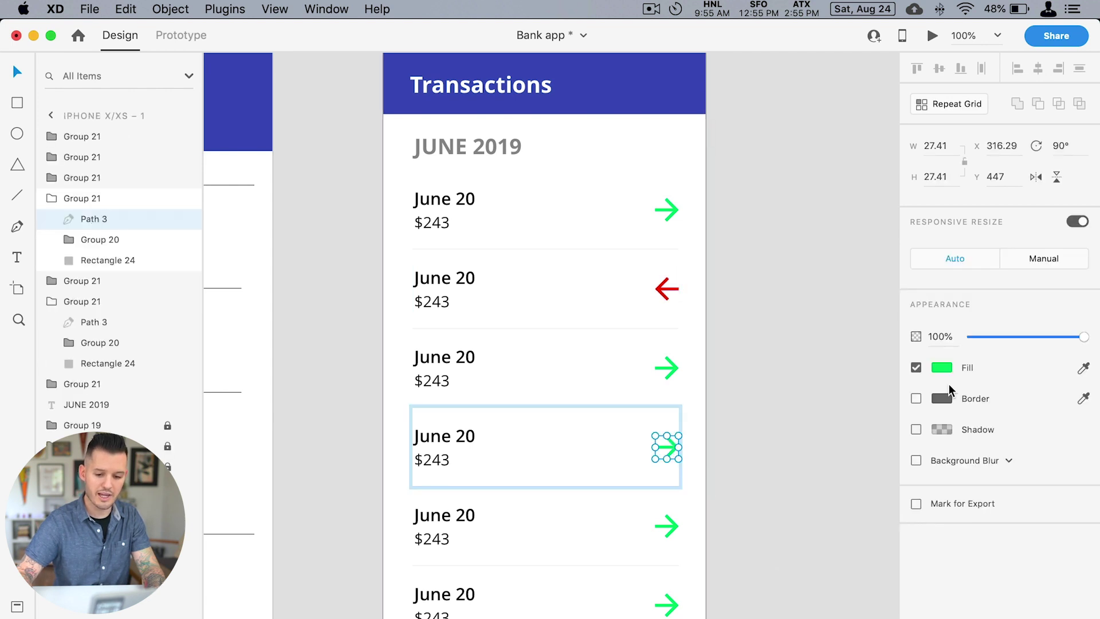
{"action": "left_click", "coordinate": [941, 367]}
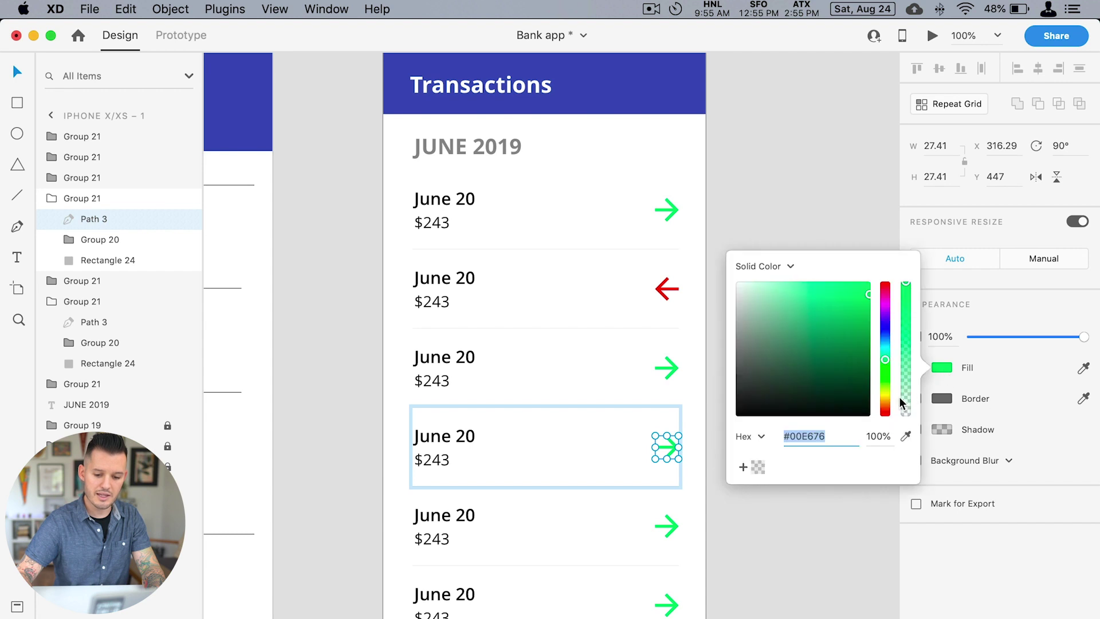
{"action": "left_click_drag", "start_coordinate": [886, 332], "coordinate": [887, 264]}
{"action": "left_click", "coordinate": [779, 337]}
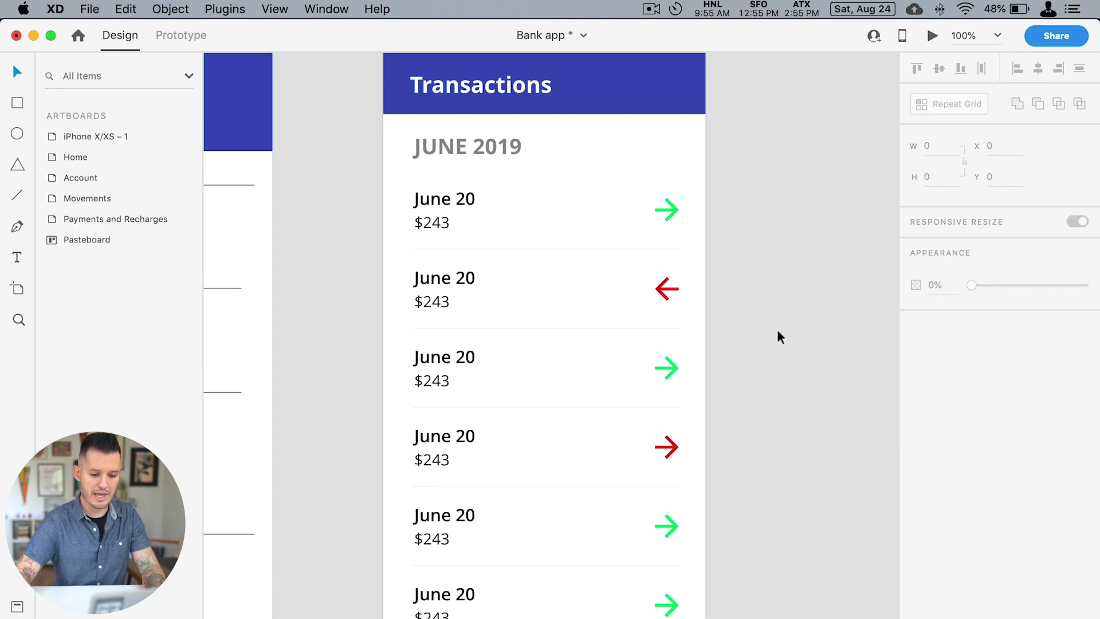
Step: Rotate the bottom row's arrow to point left, make it red, and zoom out
{"action": "scroll", "coordinate": [807, 327], "scroll_direction": "down", "scroll_amount": 2}
{"action": "double_click", "coordinate": [699, 609]}
{"action": "left_click_drag", "start_coordinate": [721, 616], "coordinate": [749, 552]}
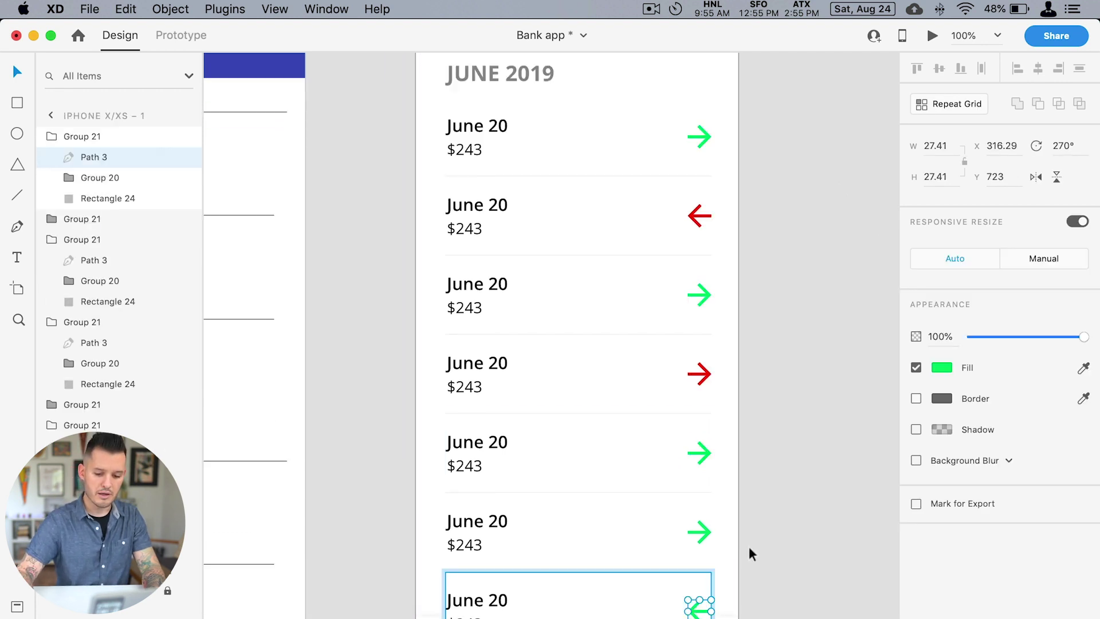
{"action": "left_click", "coordinate": [941, 367]}
{"action": "left_click", "coordinate": [885, 308]}
{"action": "left_click_drag", "start_coordinate": [885, 307], "coordinate": [892, 270]}
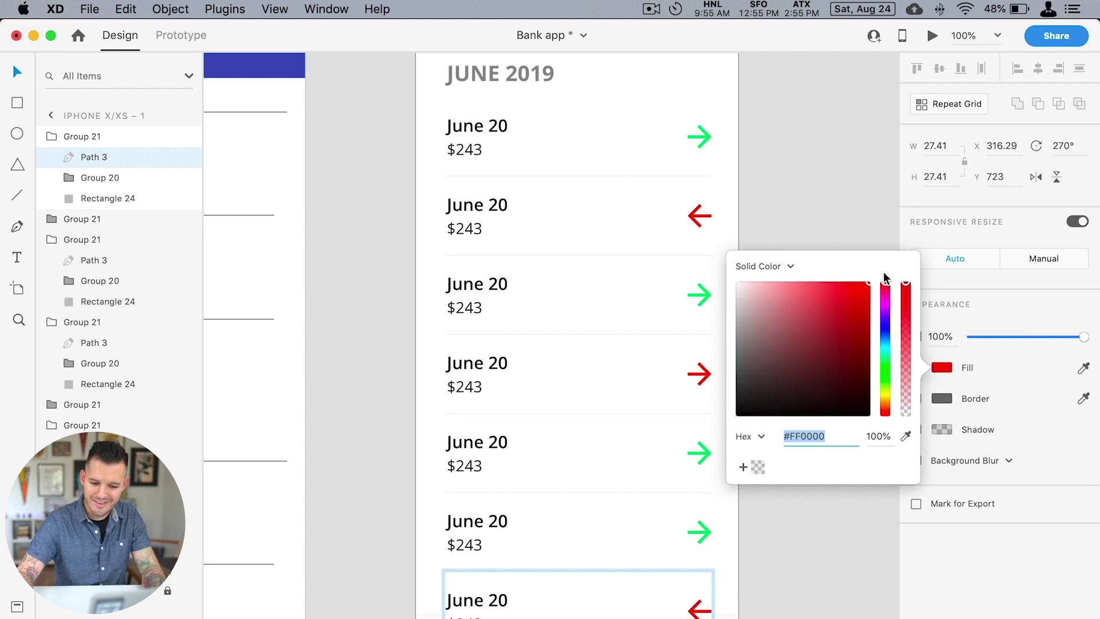
{"action": "left_click", "coordinate": [836, 181]}
{"action": "key", "text": "super+minus"}
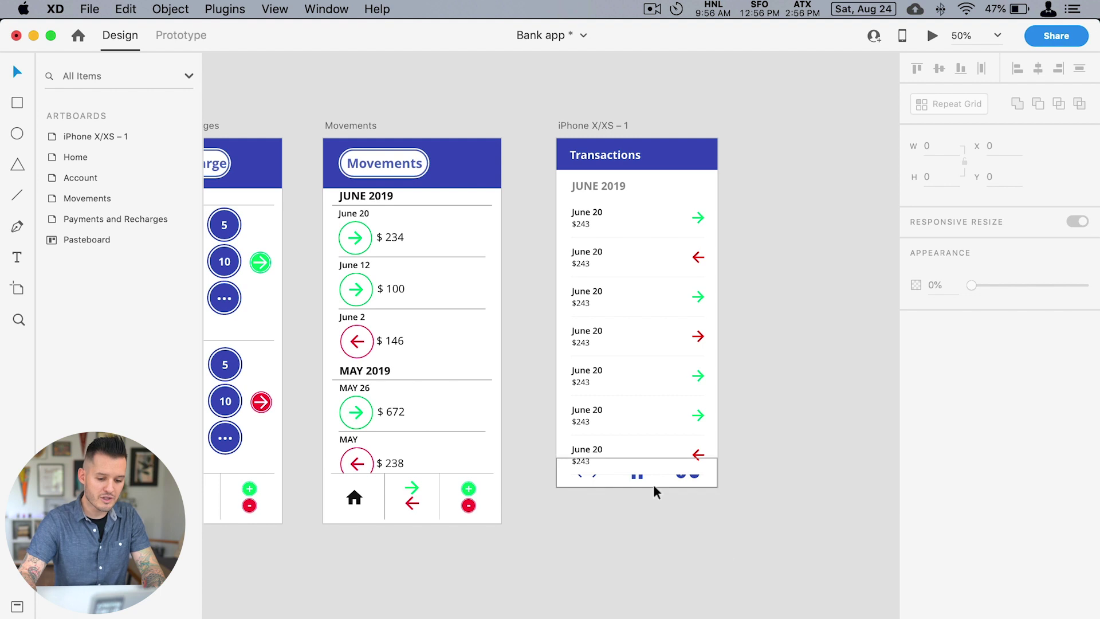
Step: Place the Movements artboard right beside the Transactions artboard and zoom in to 75%
{"action": "left_click", "coordinate": [655, 484]}
{"action": "left_click", "coordinate": [384, 118]}
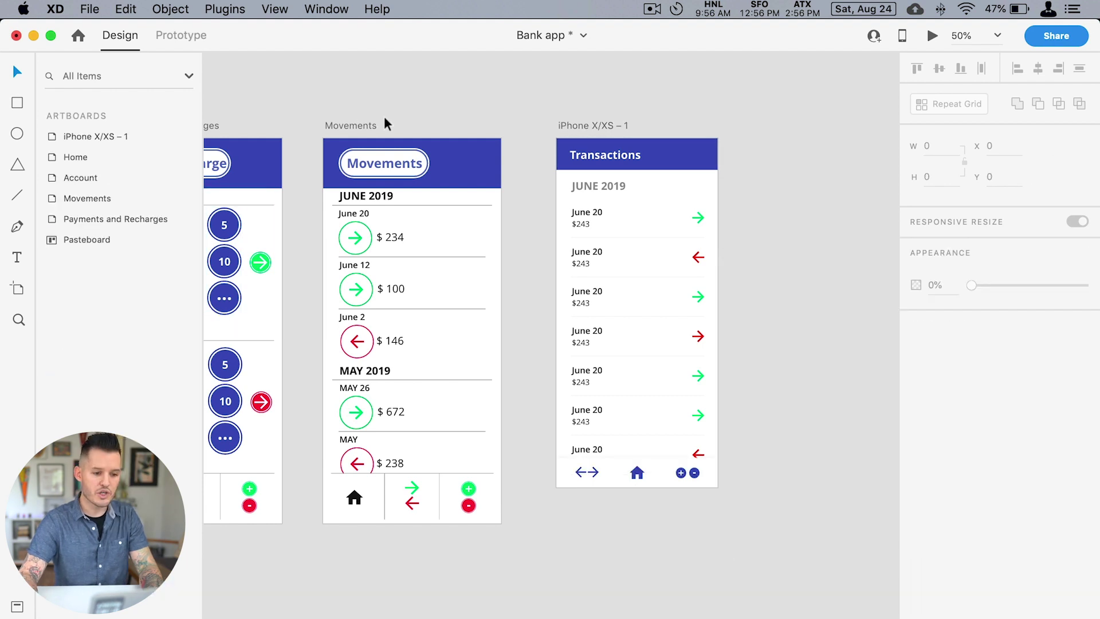
{"action": "left_click_drag", "start_coordinate": [357, 125], "coordinate": [409, 132]}
{"action": "key", "text": "z"}
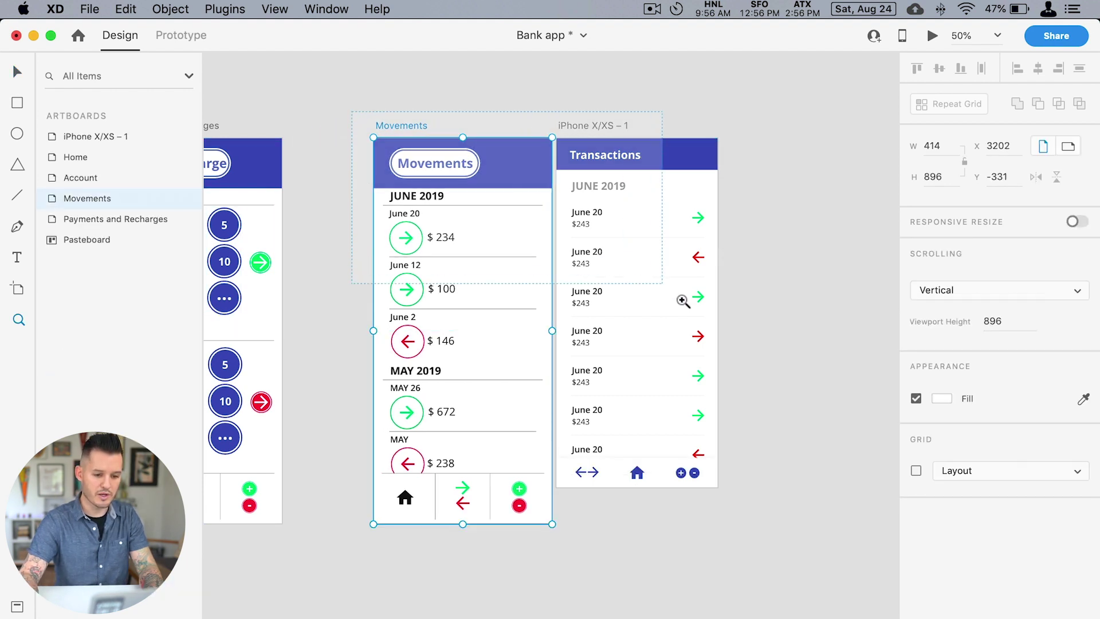
{"action": "left_click", "coordinate": [830, 411]}
{"action": "scroll", "coordinate": [793, 381], "scroll_direction": "down", "scroll_amount": 5}
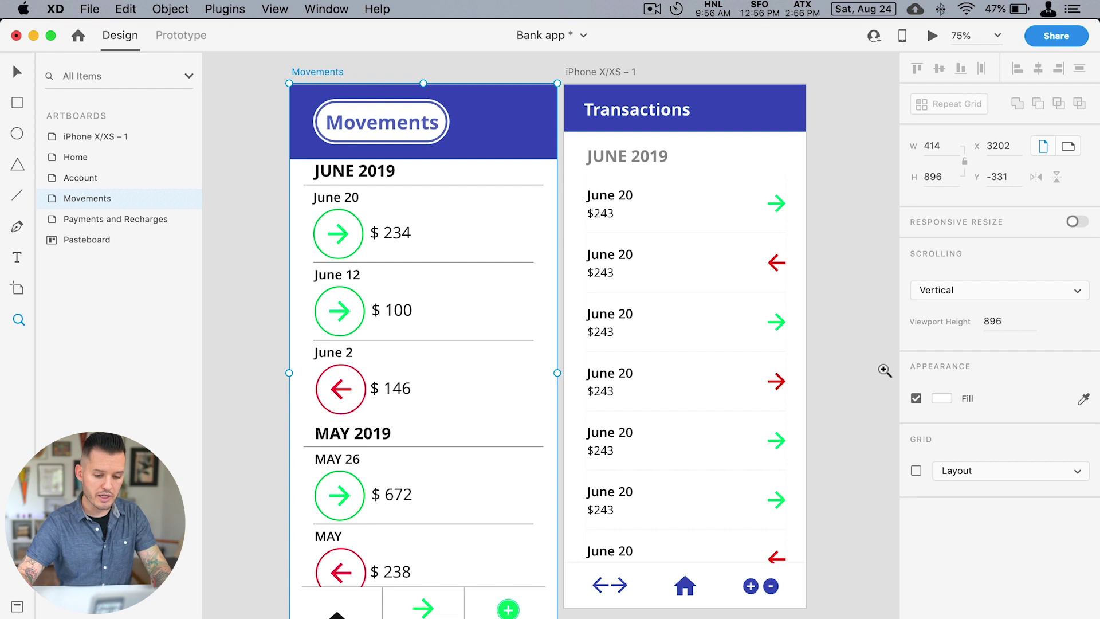
{"action": "key", "text": "Escape"}
{"action": "left_click", "coordinate": [731, 535]}
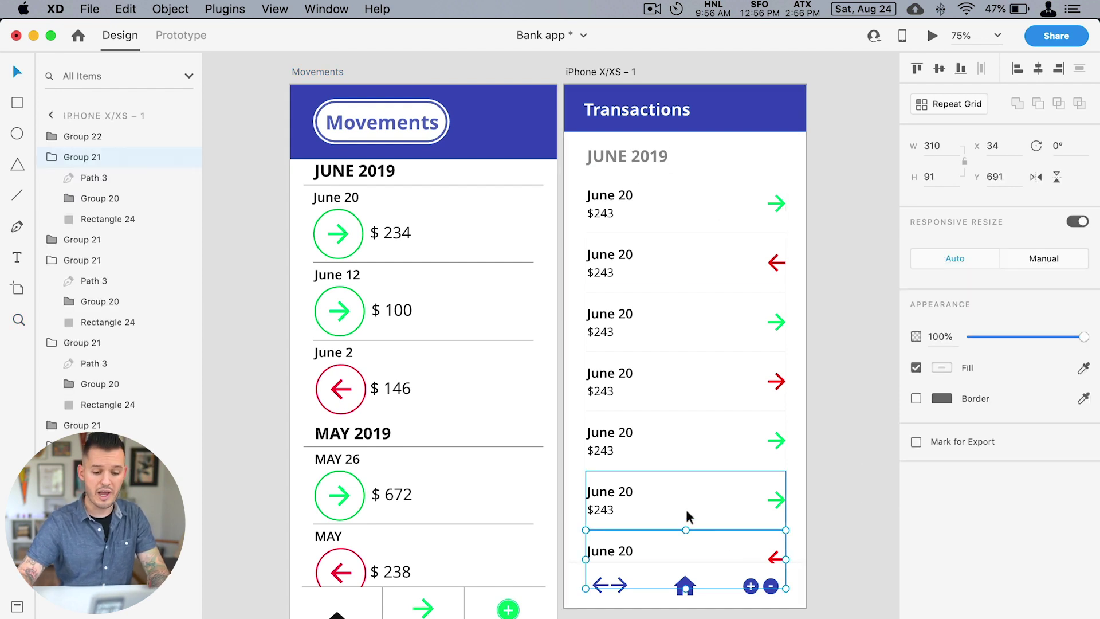
Step: Move the last row down and copy the JUNE 2019 heading into the gap
{"action": "left_click_drag", "start_coordinate": [677, 451], "coordinate": [670, 508]}
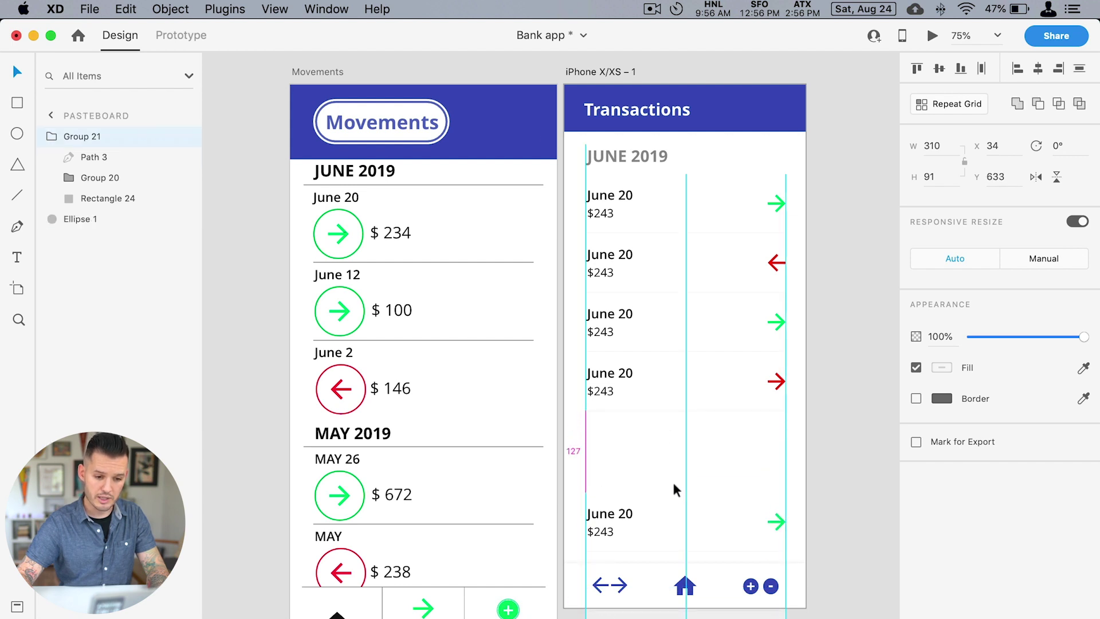
{"action": "left_click", "coordinate": [640, 156]}
{"action": "left_click_drag", "start_coordinate": [641, 153], "coordinate": [650, 480]}
{"action": "left_click", "coordinate": [636, 195]}
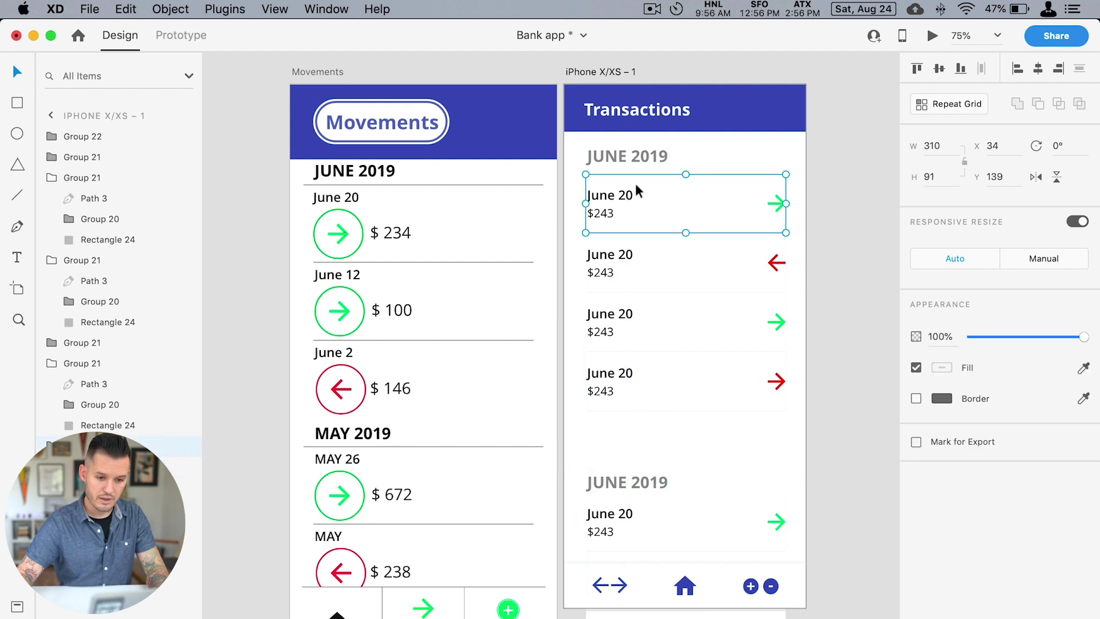
{"action": "left_click", "coordinate": [640, 155]}
{"action": "left_click", "coordinate": [637, 507]}
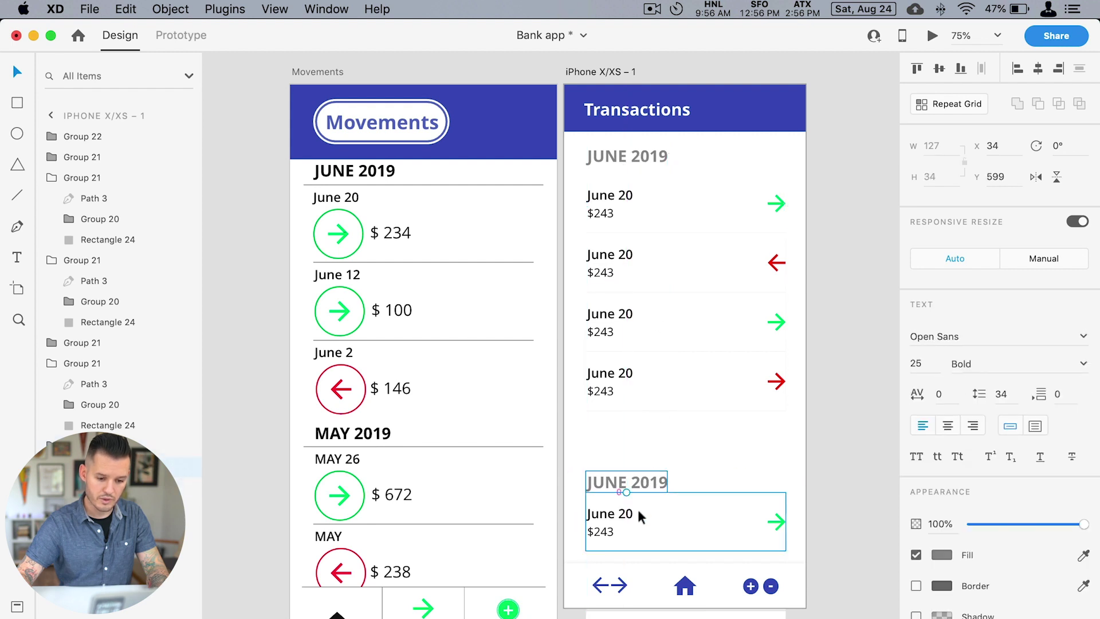
{"action": "left_click_drag", "start_coordinate": [636, 484], "coordinate": [637, 472]}
Step: Retype the copied heading to read JULY 2019
{"action": "double_click", "coordinate": [637, 472]}
{"action": "left_click", "coordinate": [609, 474]}
{"action": "double_click", "coordinate": [609, 474]}
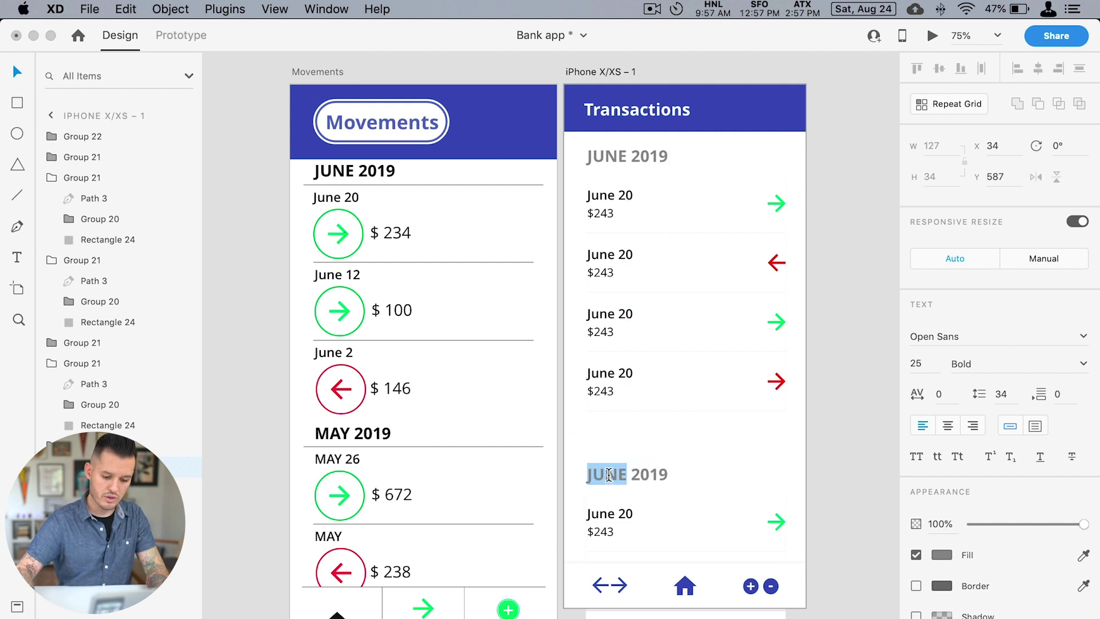
{"action": "type", "text": "JULY"}
{"action": "key", "text": "Escape"}
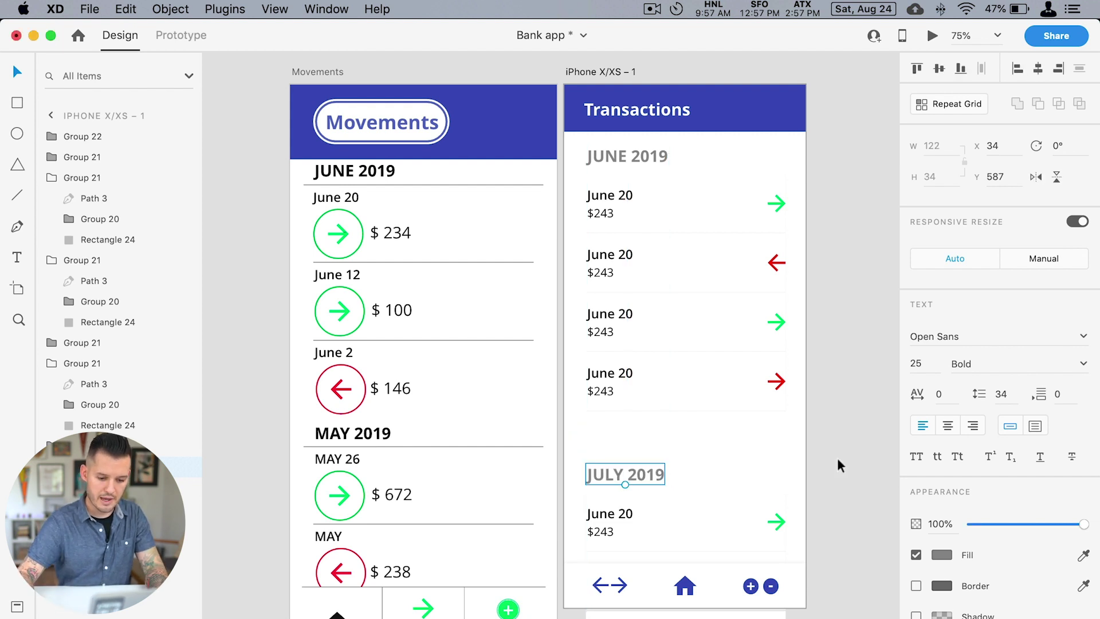
Step: Group the JUNE 2019 heading with its four transaction rows
{"action": "left_click", "coordinate": [834, 461]}
{"action": "left_click_drag", "start_coordinate": [836, 407], "coordinate": [630, 159]}
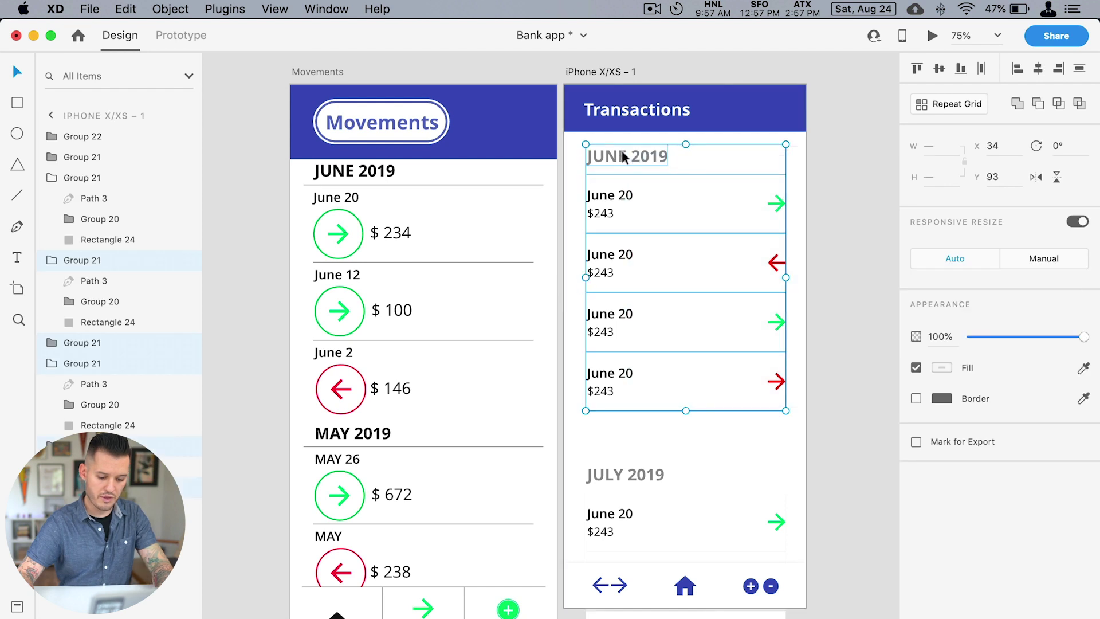
{"action": "key", "text": "super+g"}
Step: Group the JULY 2019 heading, its row and the tab bar, then nudge the group up
{"action": "left_click", "coordinate": [659, 474]}
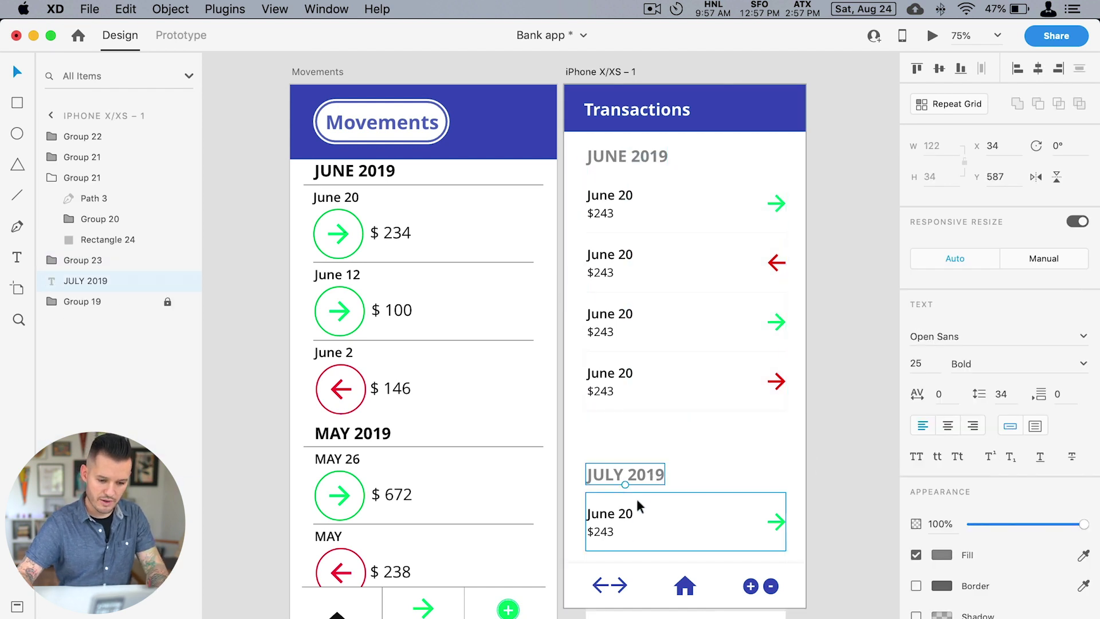
{"action": "left_click", "coordinate": [634, 504], "text": "shift"}
{"action": "left_click", "coordinate": [651, 557], "text": "shift"}
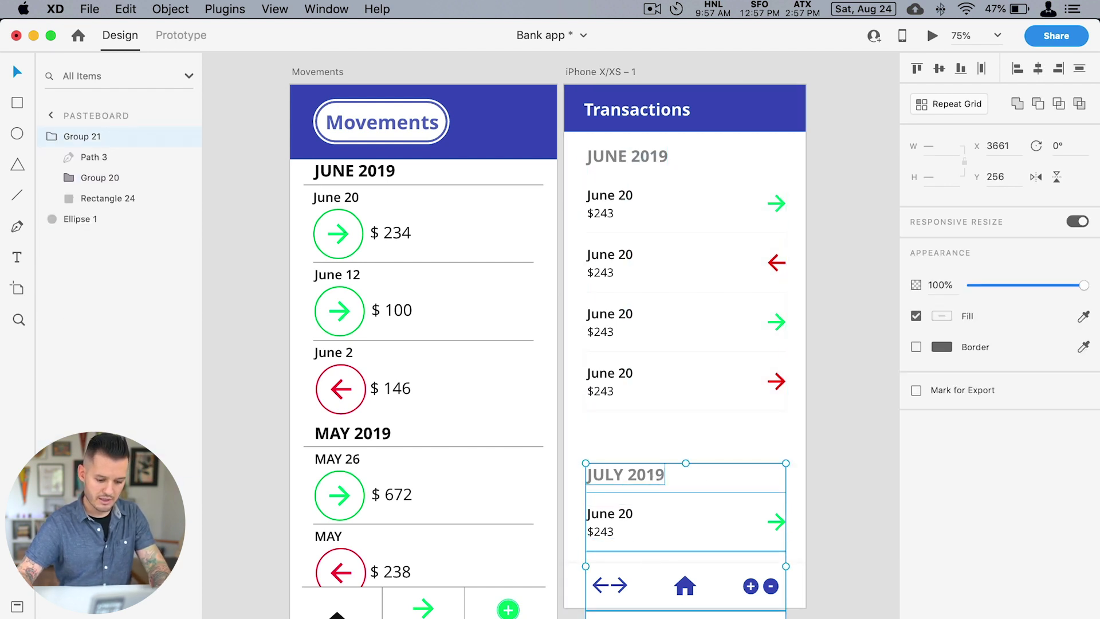
{"action": "key", "text": "super+g"}
{"action": "left_click", "coordinate": [851, 520]}
{"action": "left_click", "coordinate": [690, 505]}
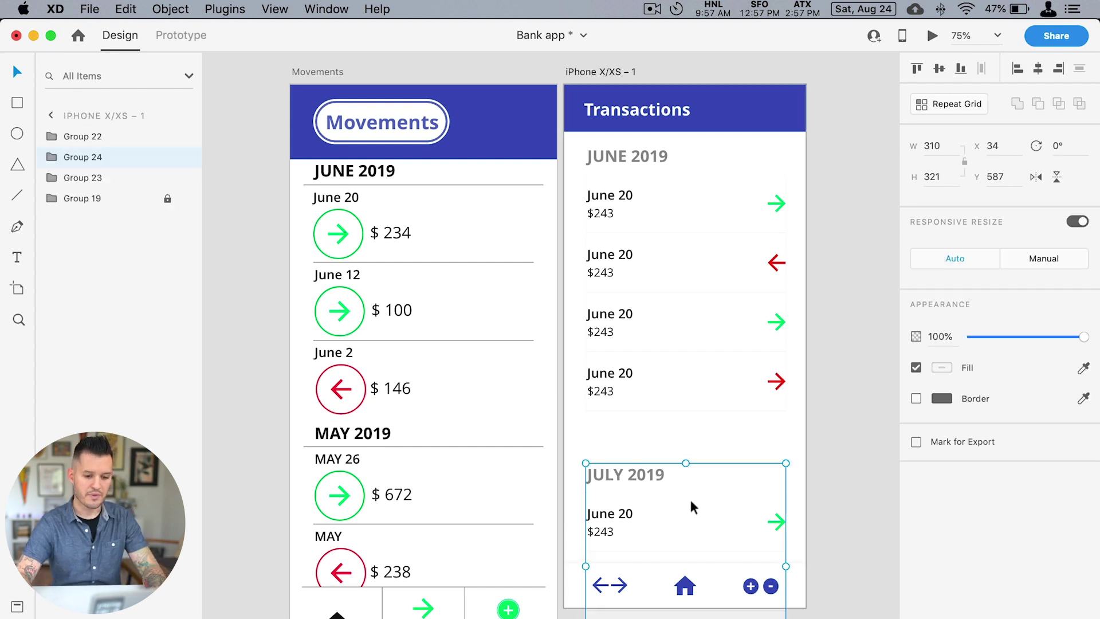
{"action": "key", "text": "Up"}
{"action": "key", "text": "shift+Up"}
{"action": "key", "text": "shift+Up"}
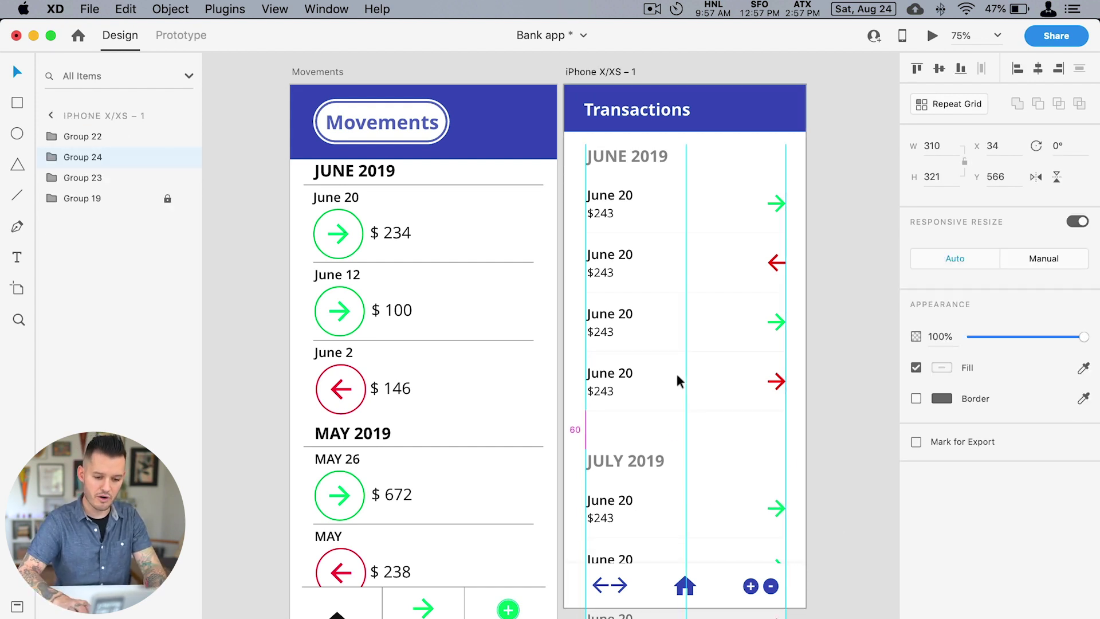
{"action": "left_click", "coordinate": [872, 394]}
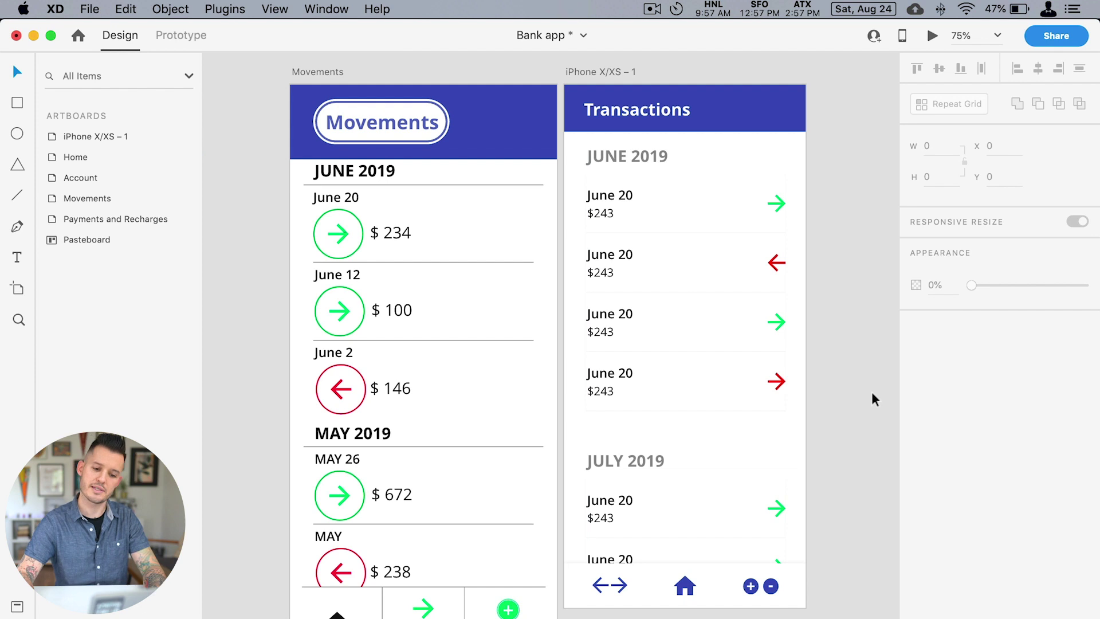